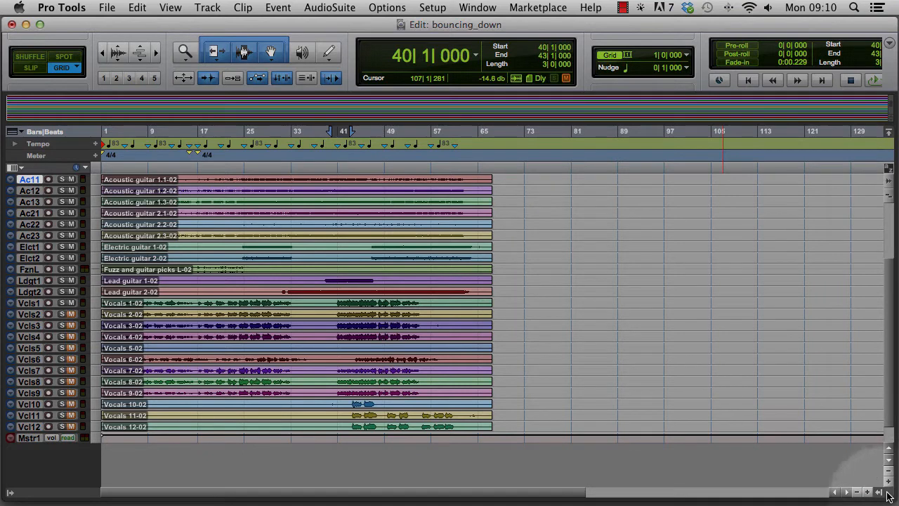
- Show the clip list and clear all unused audio clips except whole files, using the Delete option
{"action": "left_click", "coordinate": [880, 492]}
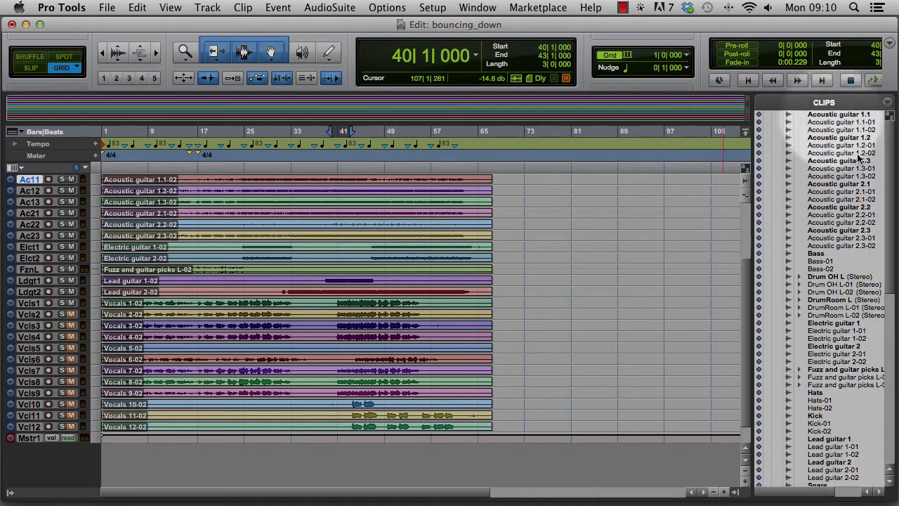
{"action": "left_click", "coordinate": [887, 102]}
{"action": "mouse_move", "coordinate": [816, 153]}
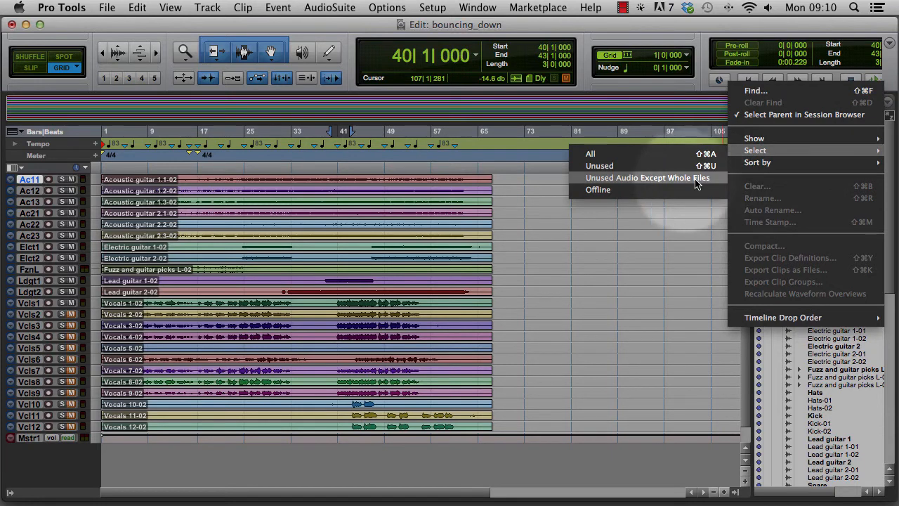
{"action": "left_click", "coordinate": [647, 180]}
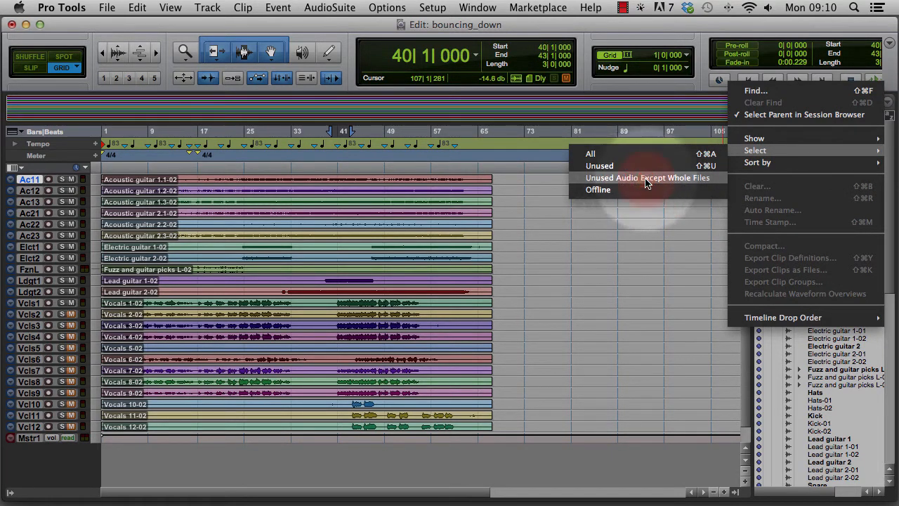
{"action": "scroll", "coordinate": [846, 130], "scroll_direction": "down", "scroll_amount": 10}
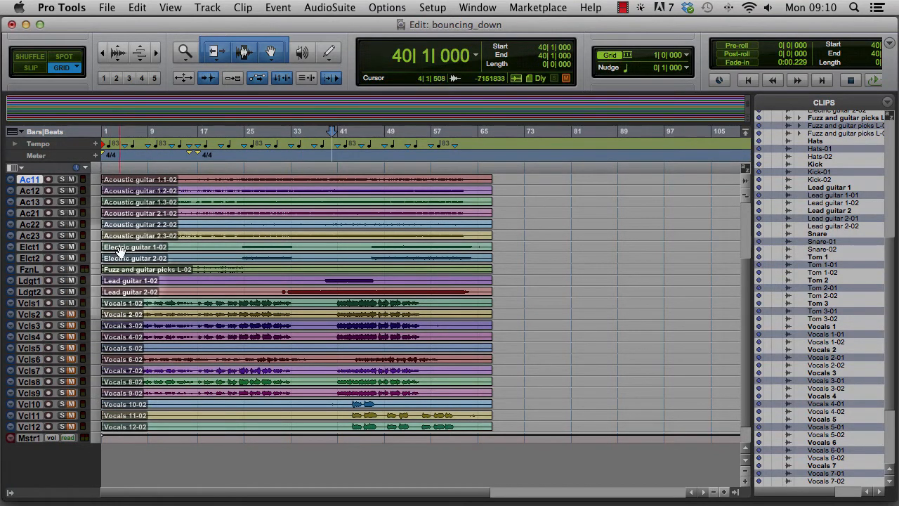
{"action": "scroll", "coordinate": [830, 295], "scroll_direction": "down", "scroll_amount": 5}
{"action": "scroll", "coordinate": [829, 301], "scroll_direction": "up", "scroll_amount": 15}
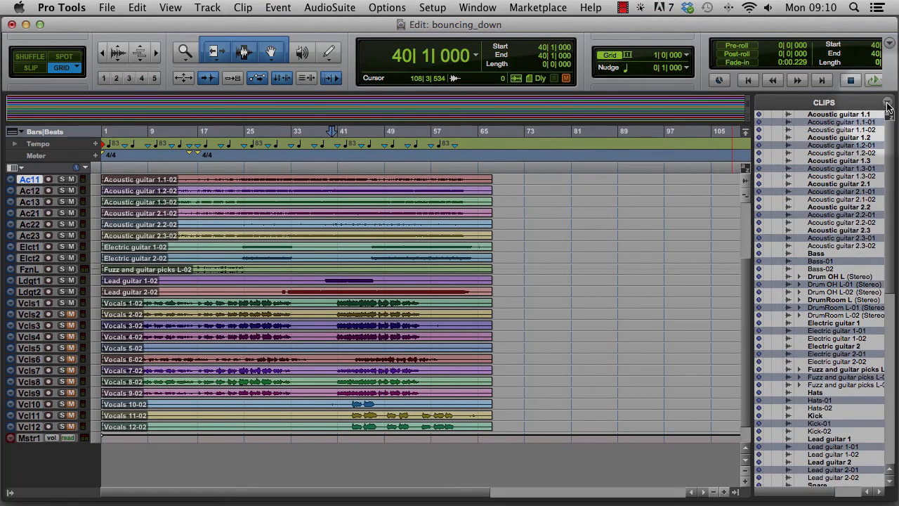
{"action": "left_click", "coordinate": [888, 102]}
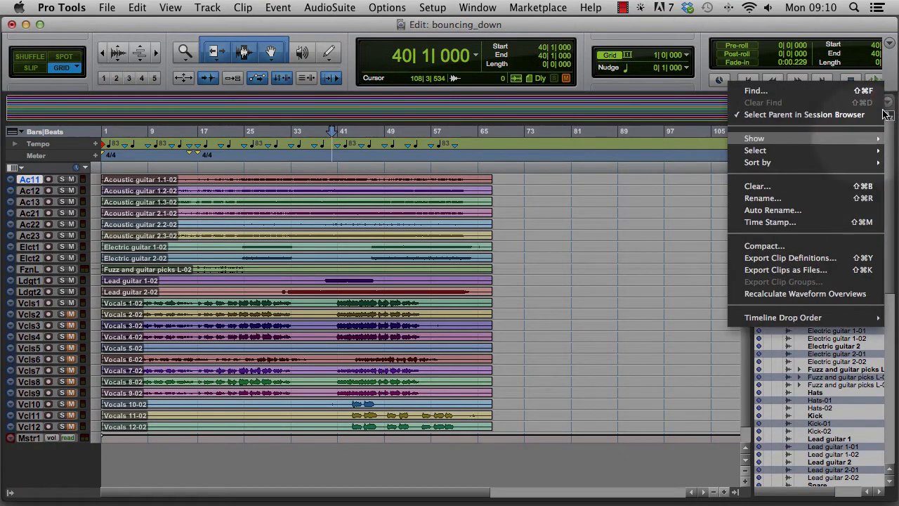
{"action": "left_click", "coordinate": [804, 187]}
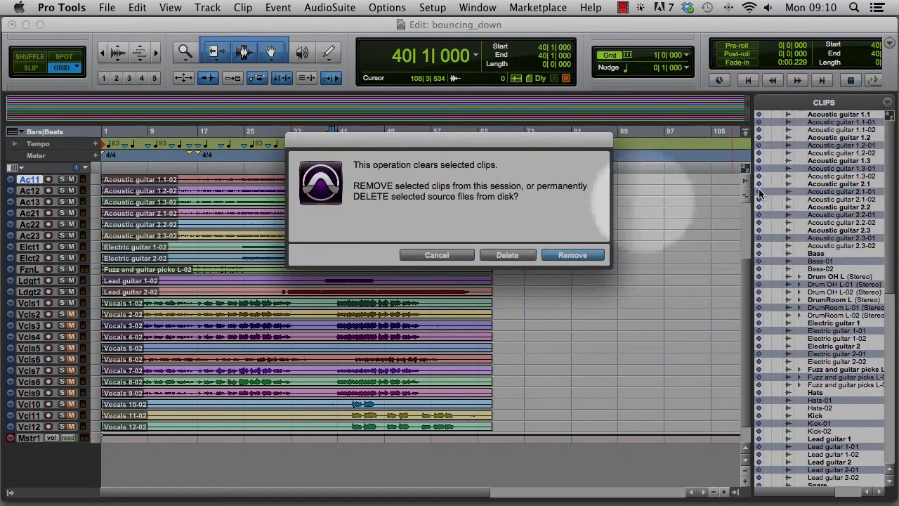
{"action": "left_click", "coordinate": [509, 255]}
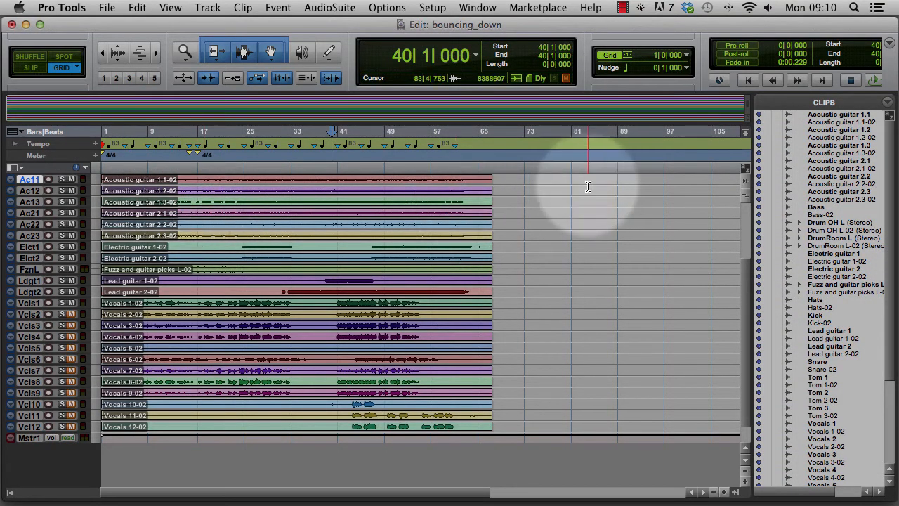
- Save a copy of the session to the Desktop with its audio files, named with the artist's full name followed by _final_mix
{"action": "left_click", "coordinate": [105, 7]}
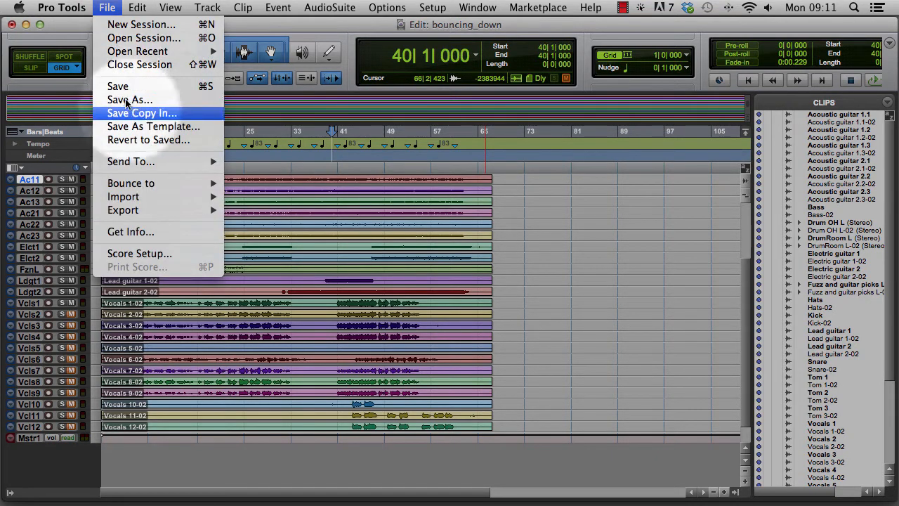
{"action": "left_click", "coordinate": [147, 114]}
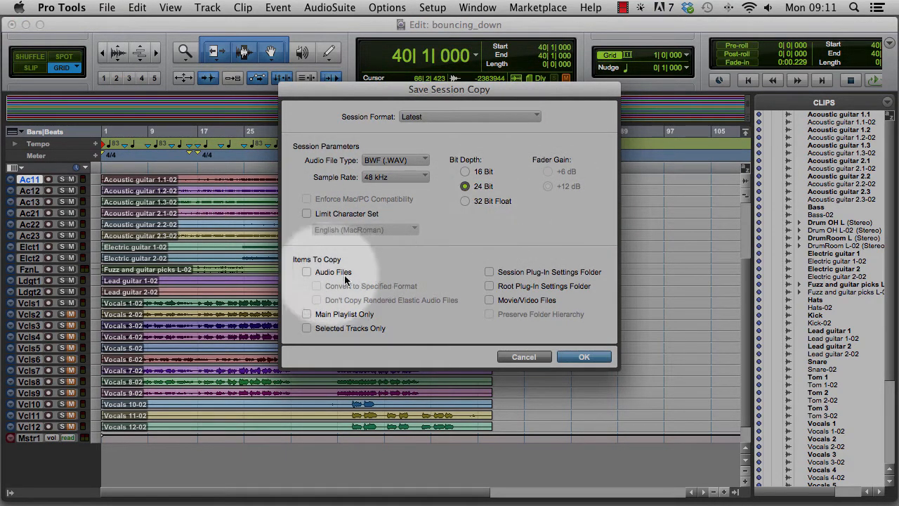
{"action": "left_click", "coordinate": [306, 272]}
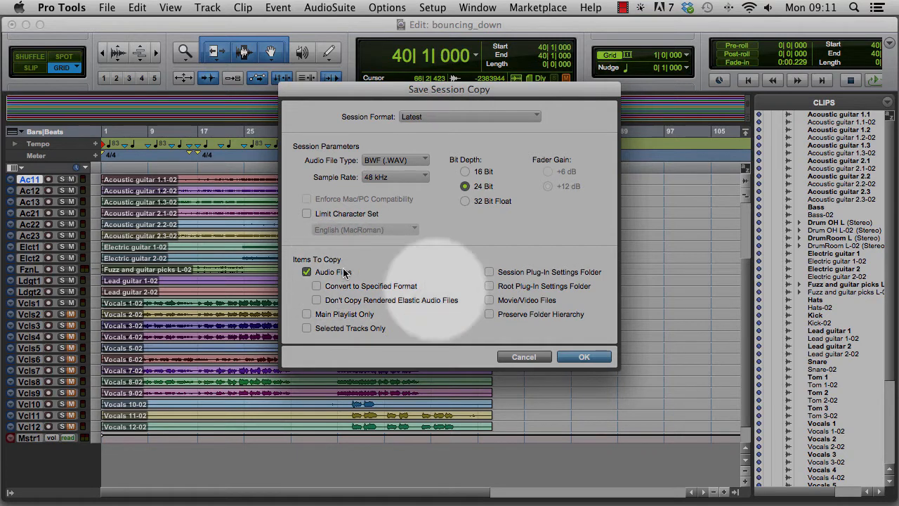
{"action": "left_click", "coordinate": [583, 358]}
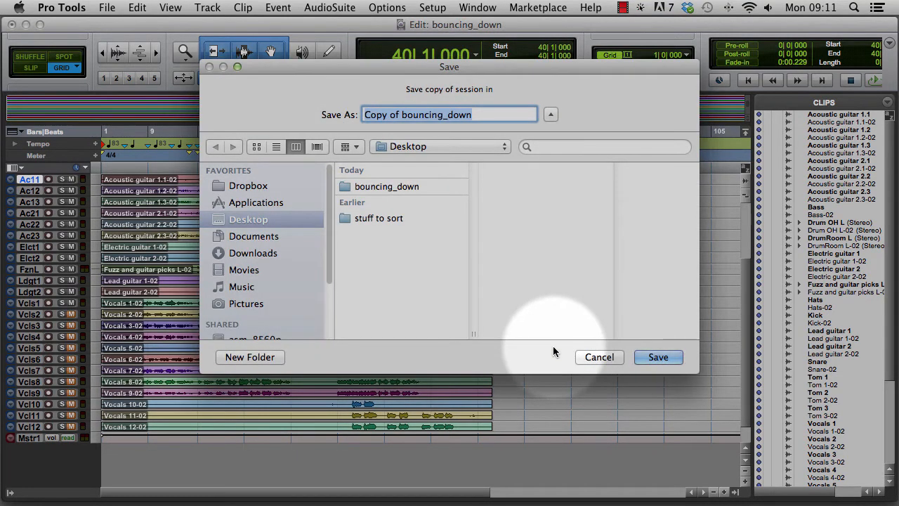
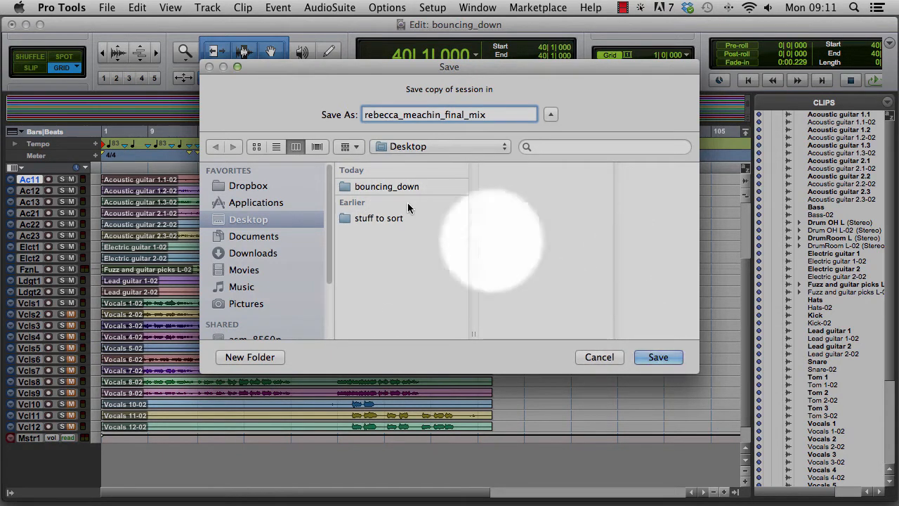
{"action": "left_click", "coordinate": [660, 358]}
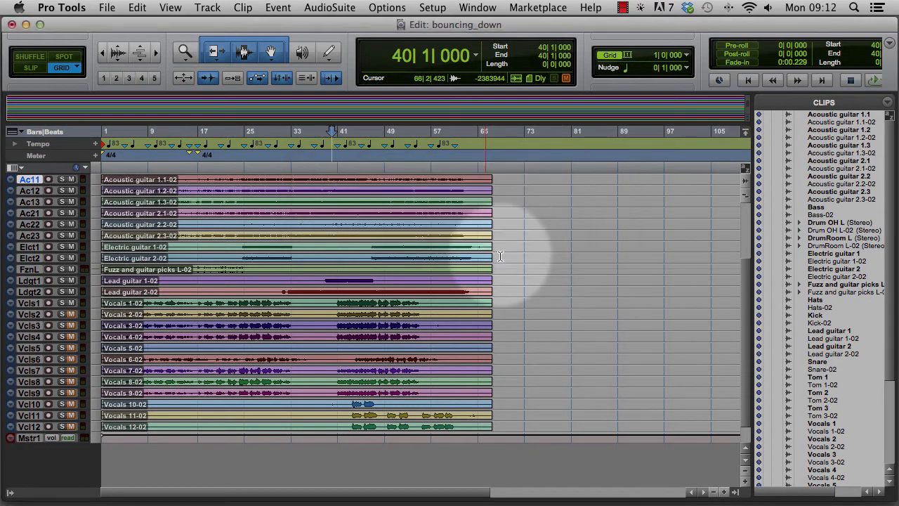
- Switch to Finder and examine the contents of the saved session copy's folder on the Desktop in a new window
{"action": "key", "text": "super+Tab"}
{"action": "key", "text": "super+Tab"}
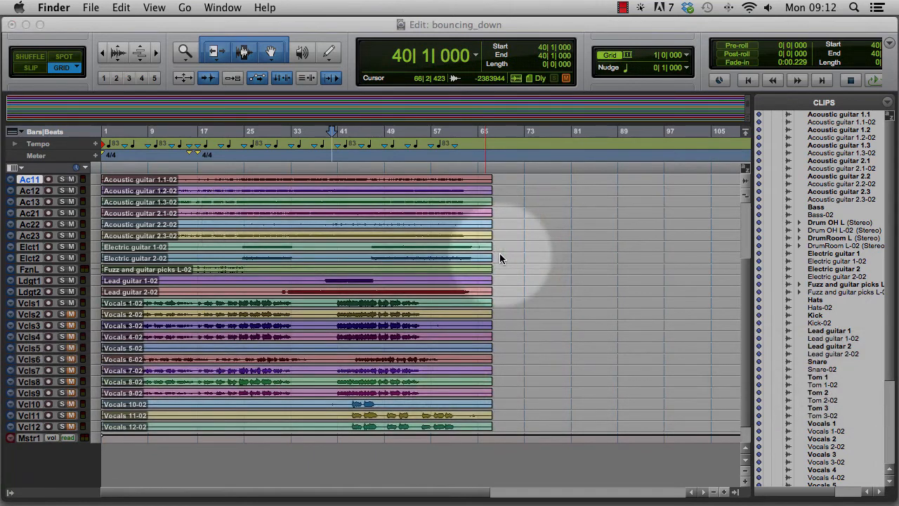
{"action": "key", "text": "super+n"}
{"action": "left_click", "coordinate": [384, 144]}
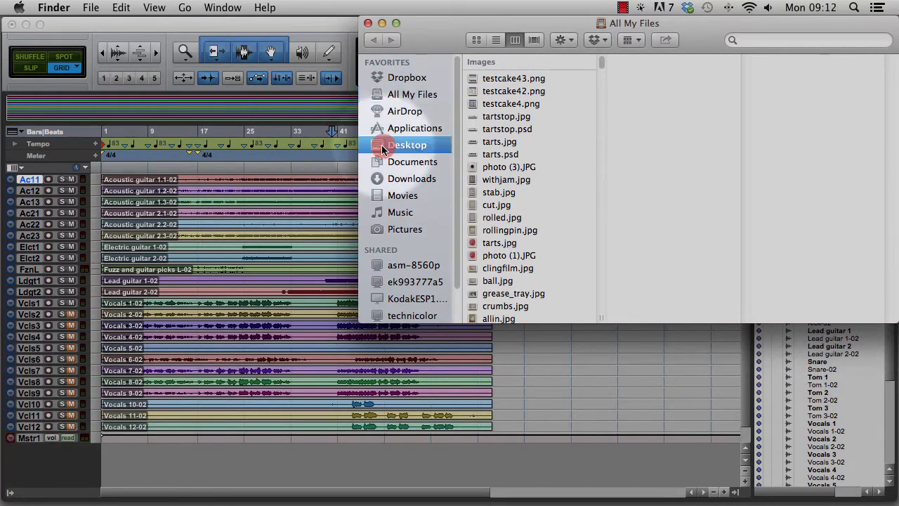
{"action": "left_click", "coordinate": [604, 84]}
{"action": "left_click_drag", "start_coordinate": [604, 80], "coordinate": [721, 97]}
{"action": "double_click", "coordinate": [727, 98]}
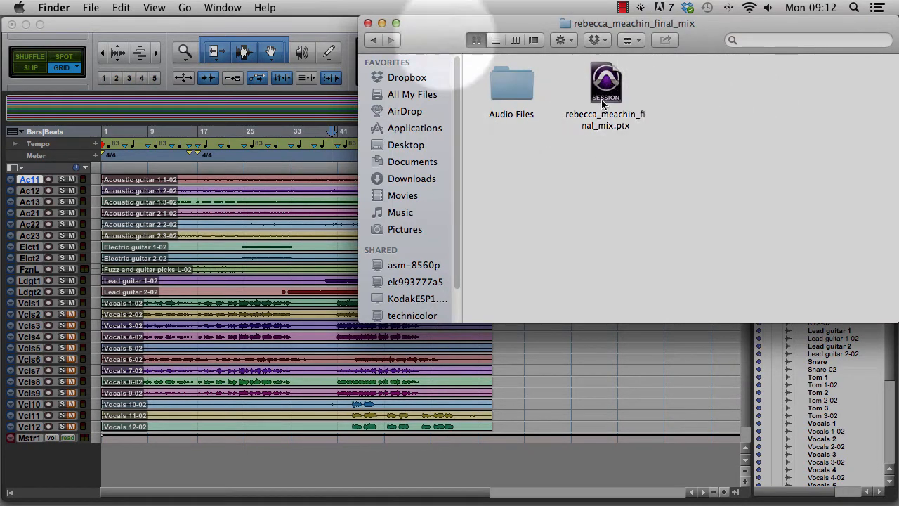
{"action": "left_click", "coordinate": [373, 40]}
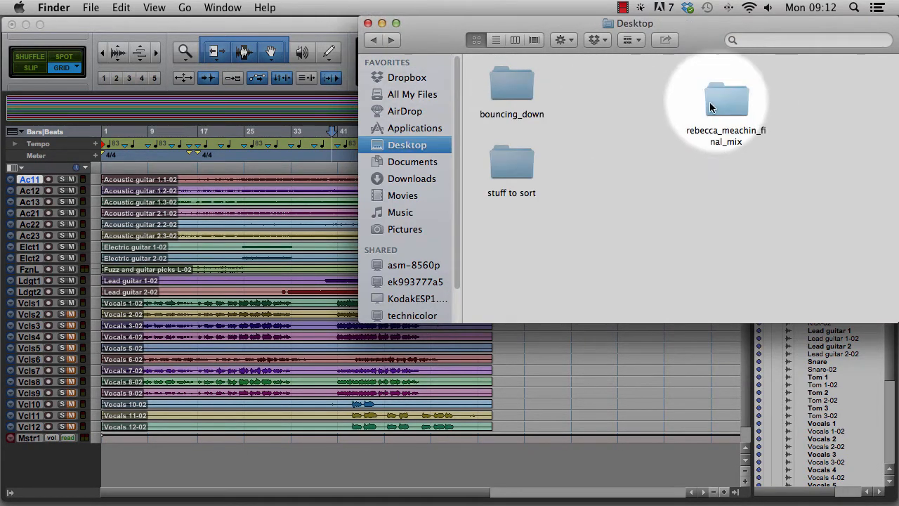
{"action": "left_click_drag", "start_coordinate": [721, 98], "coordinate": [702, 98]}
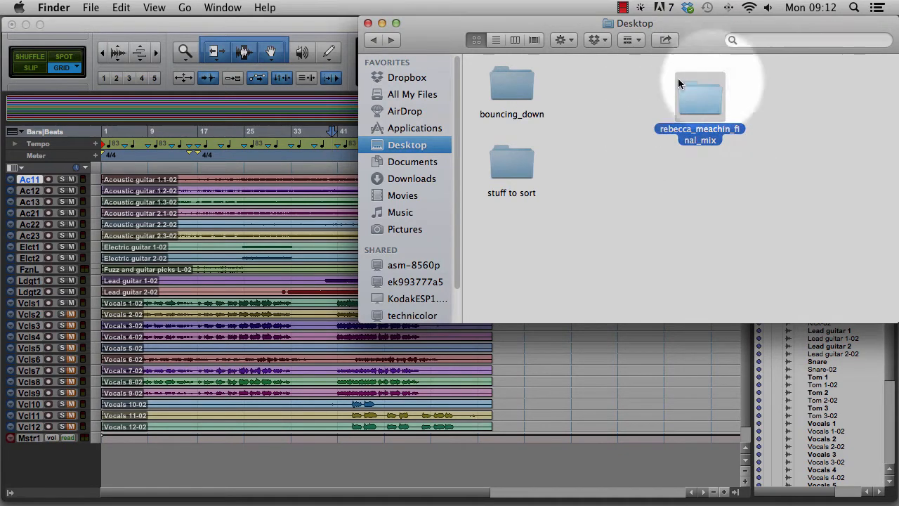
- Switch back to Pro Tools and hide the clip list
{"action": "left_click", "coordinate": [342, 19]}
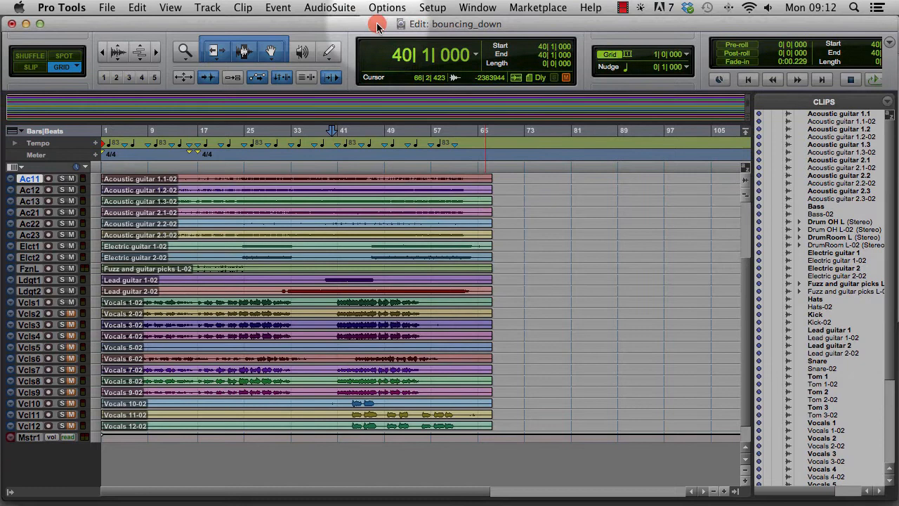
{"action": "left_click_drag", "start_coordinate": [377, 25], "coordinate": [377, 24]}
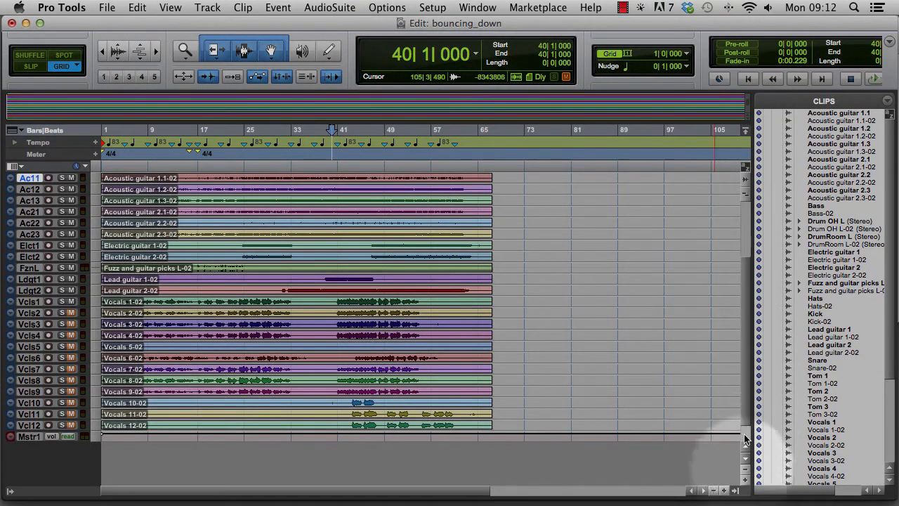
{"action": "left_click", "coordinate": [736, 493]}
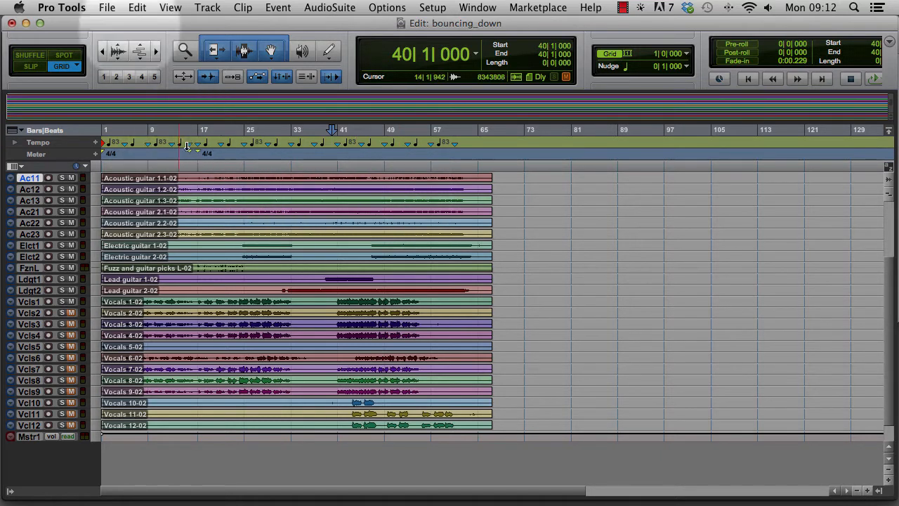
- Set up an AAF export of the selected track with sample rate conversion to 44.1 kHz at Tweak Head (Slowest) quality, and cancel the export
{"action": "left_click", "coordinate": [106, 7]}
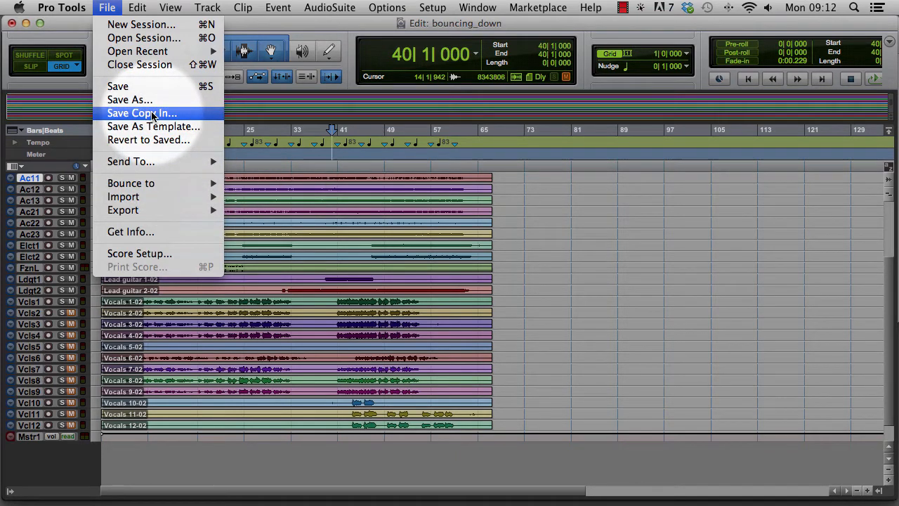
{"action": "mouse_move", "coordinate": [182, 211]}
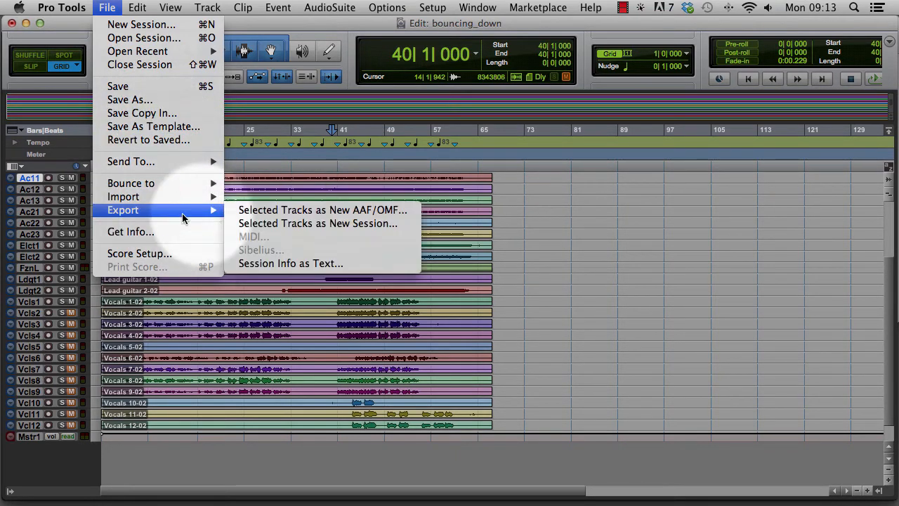
{"action": "left_click", "coordinate": [320, 213]}
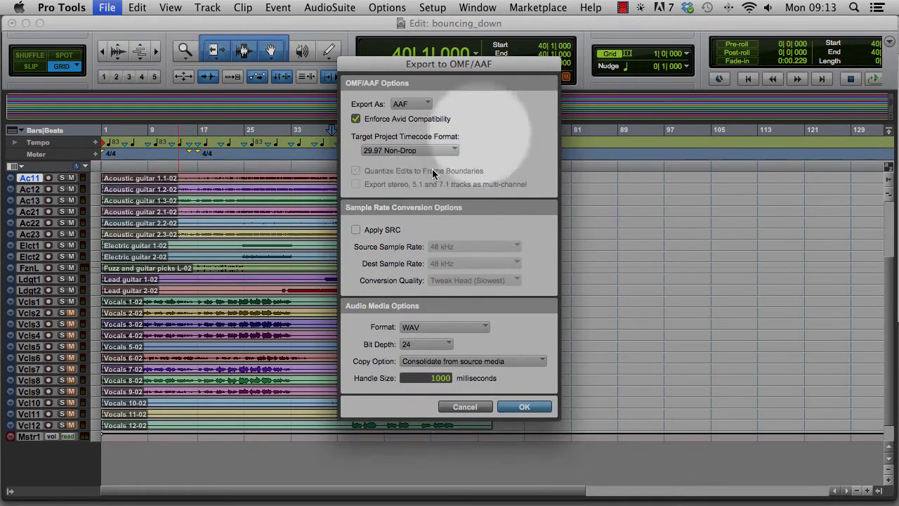
{"action": "left_click", "coordinate": [355, 230]}
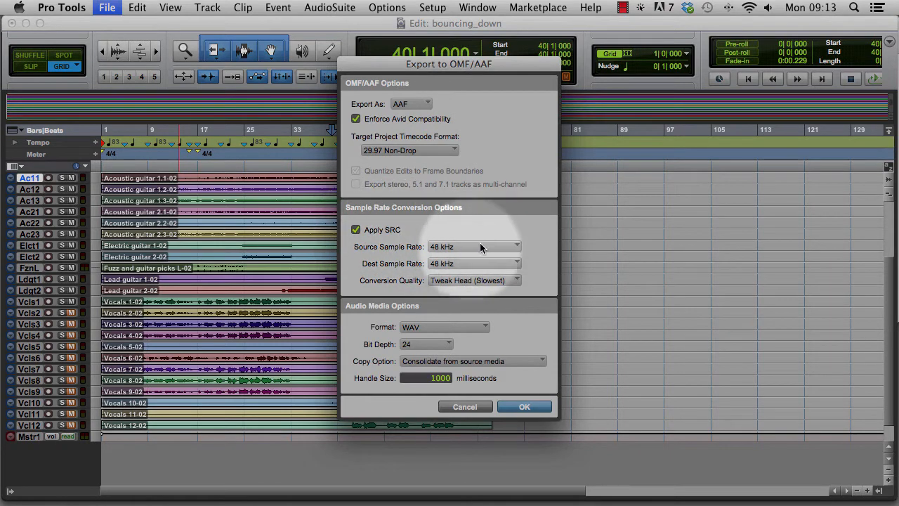
{"action": "left_click", "coordinate": [491, 263]}
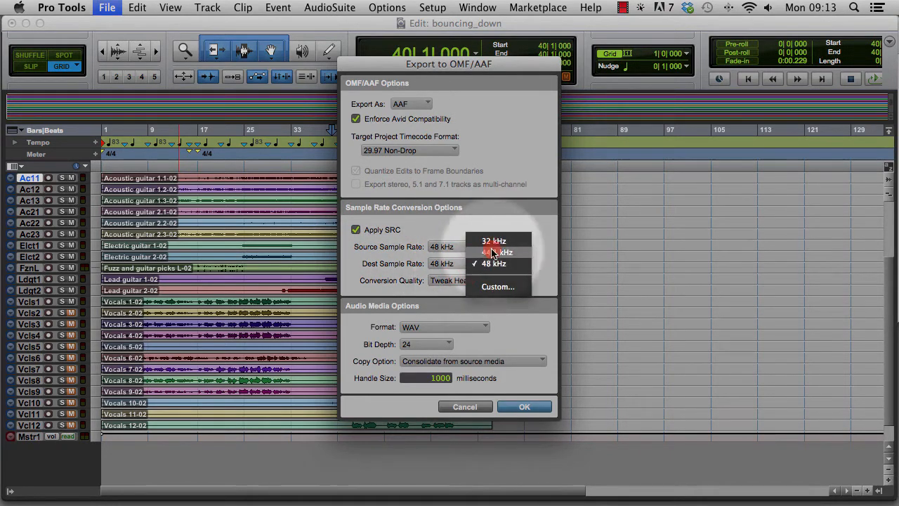
{"action": "left_click", "coordinate": [495, 251]}
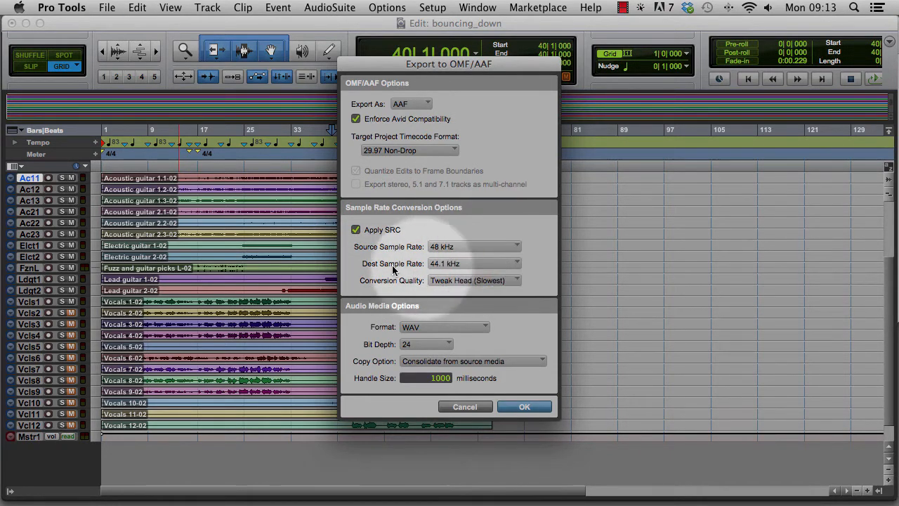
{"action": "left_click", "coordinate": [478, 280]}
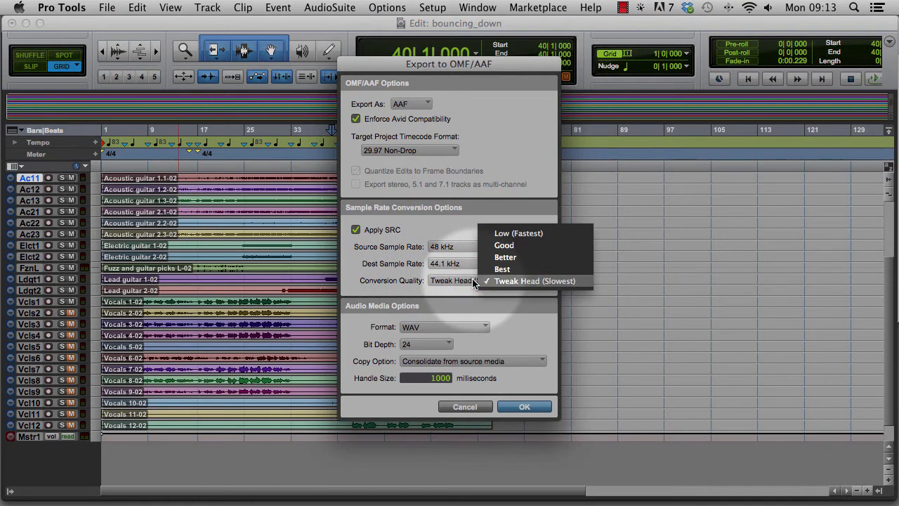
{"action": "left_click", "coordinate": [523, 283]}
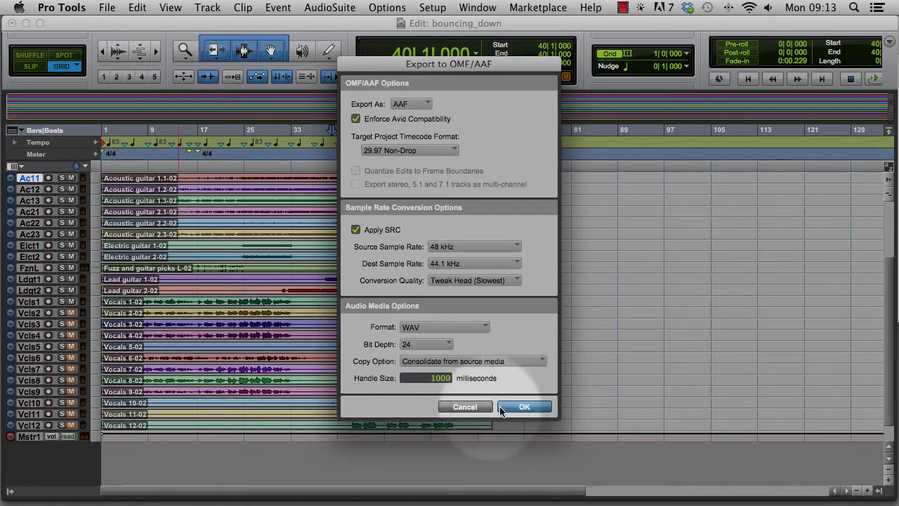
{"action": "left_click", "coordinate": [523, 407]}
- Begin another session copy and set its sample rate to 44.1 kHz
{"action": "left_click", "coordinate": [105, 9]}
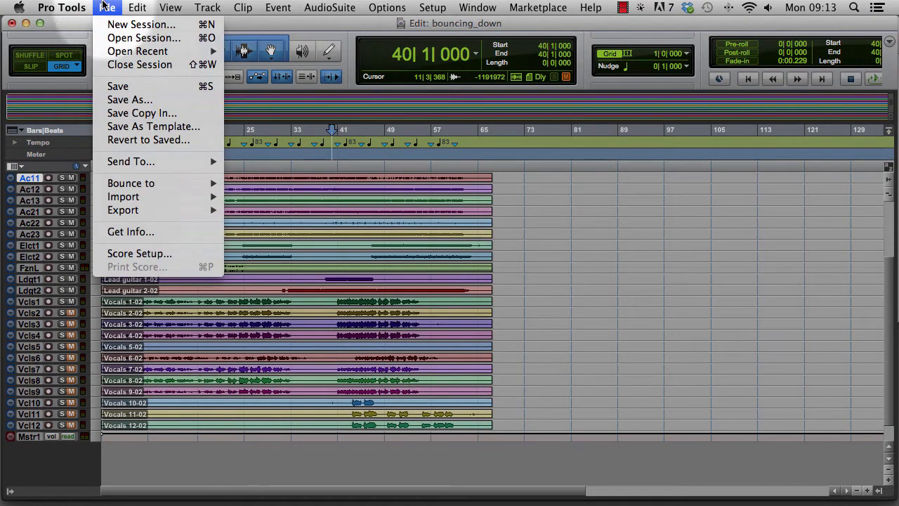
{"action": "left_click", "coordinate": [140, 115]}
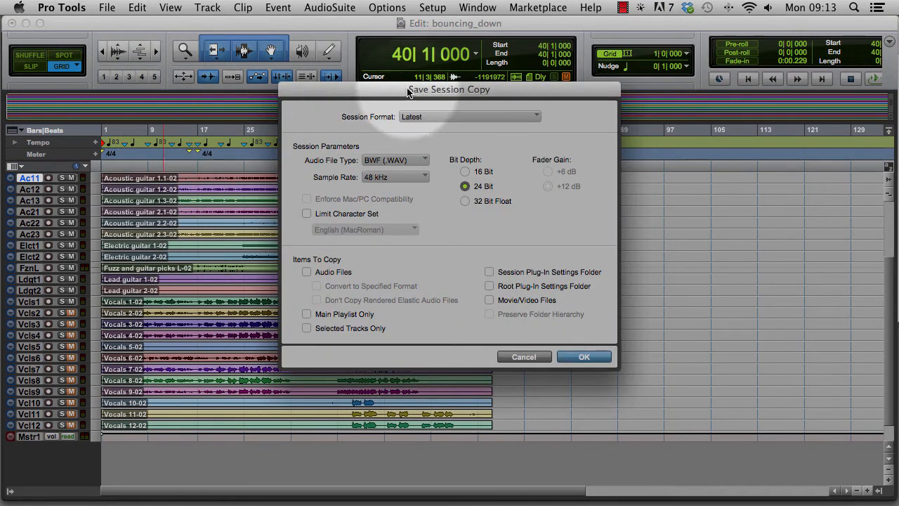
{"action": "left_click_drag", "start_coordinate": [407, 89], "coordinate": [411, 98]}
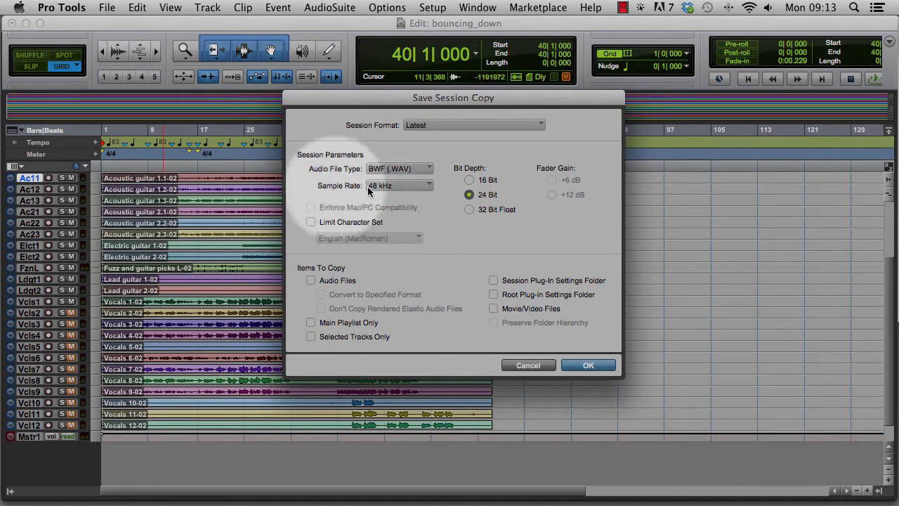
{"action": "left_click", "coordinate": [403, 186]}
{"action": "left_click", "coordinate": [429, 175]}
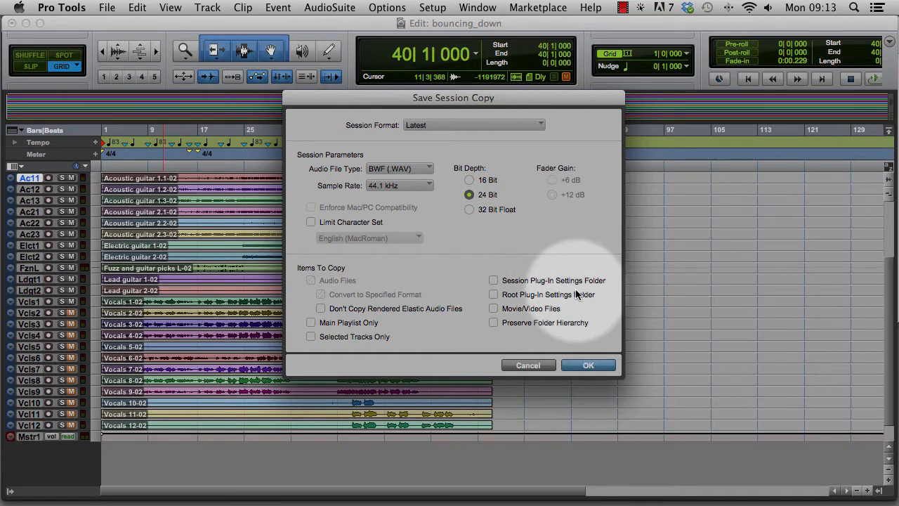
- Confirm the session copy options and save it to the Desktop as Copy of bouncing_down
{"action": "left_click", "coordinate": [582, 366]}
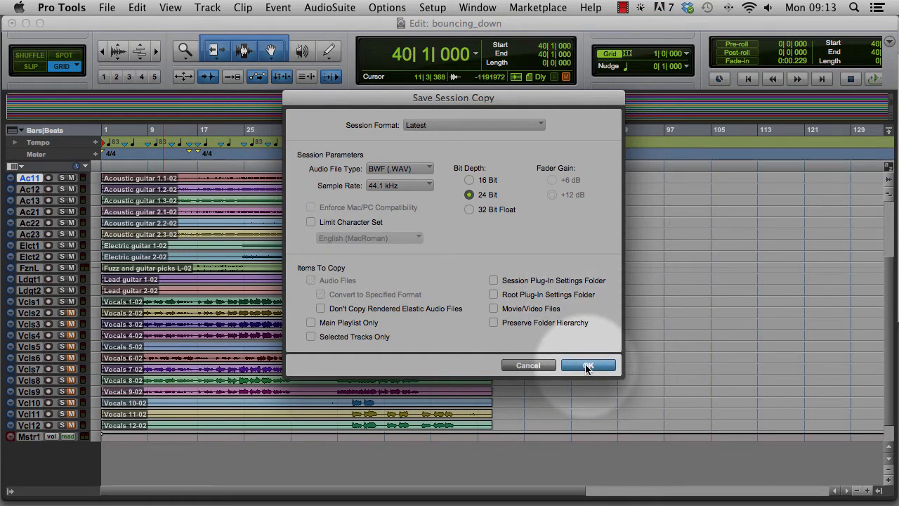
{"action": "left_click", "coordinate": [587, 366]}
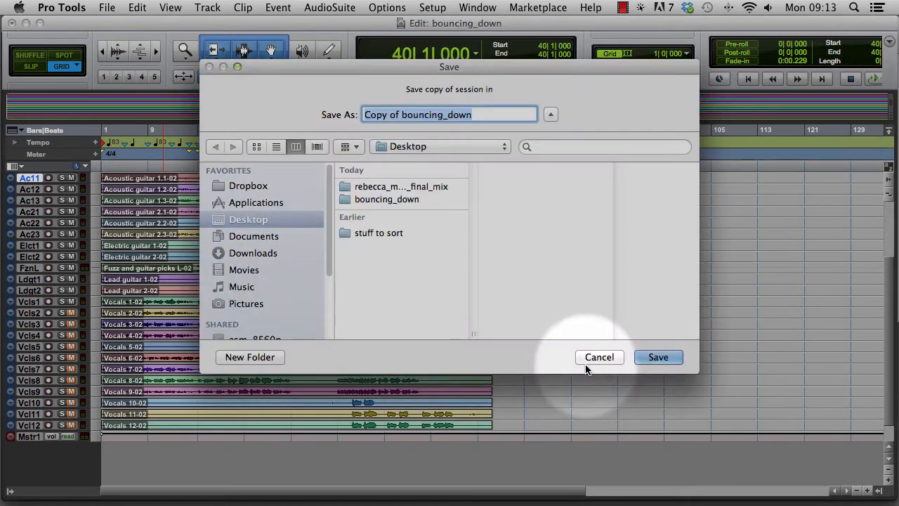
{"action": "left_click", "coordinate": [656, 358]}
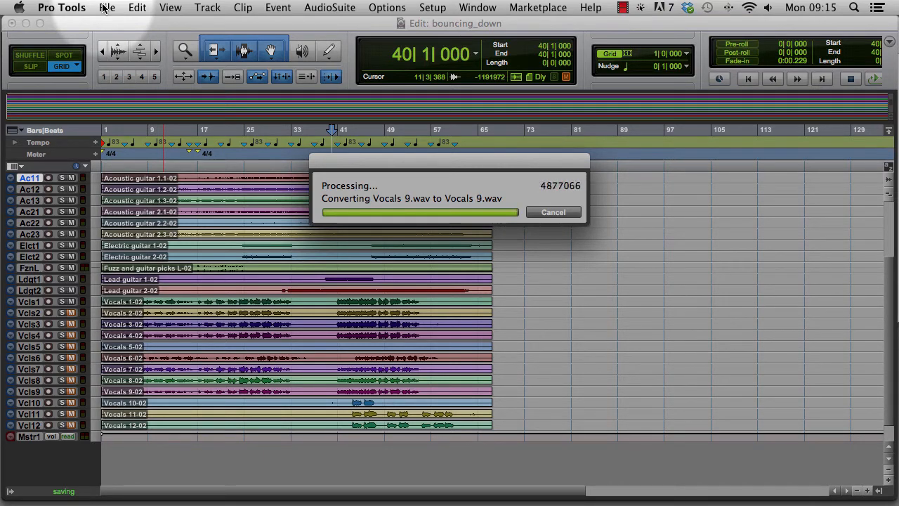
- Close the original bouncing_down session without saving its changes
{"action": "left_click", "coordinate": [107, 8]}
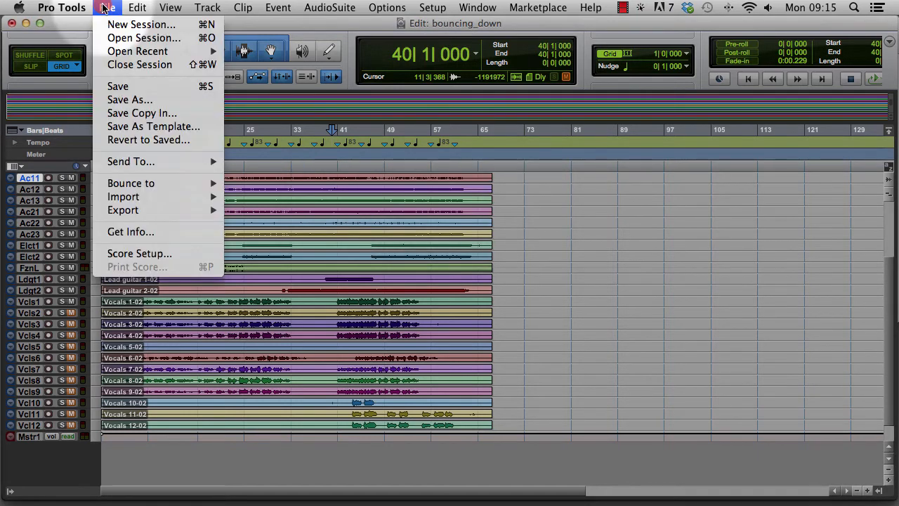
{"action": "left_click", "coordinate": [127, 70]}
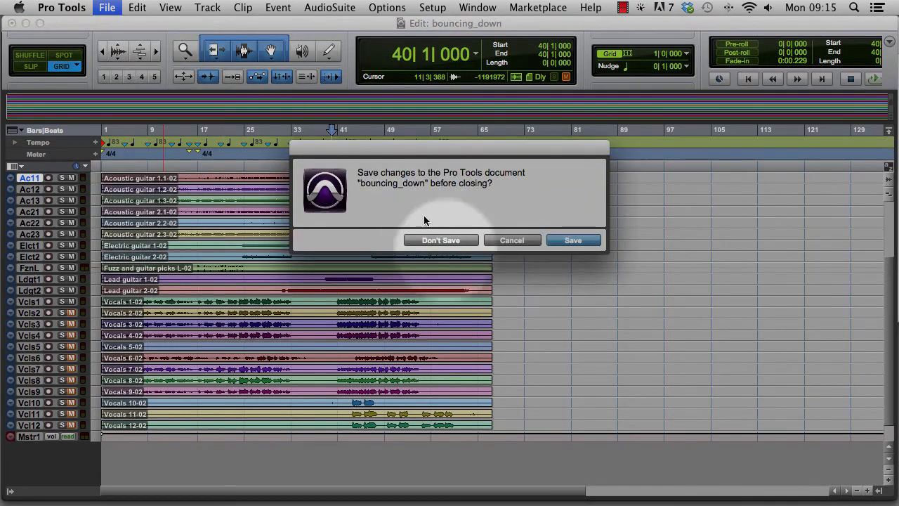
{"action": "left_click", "coordinate": [397, 239]}
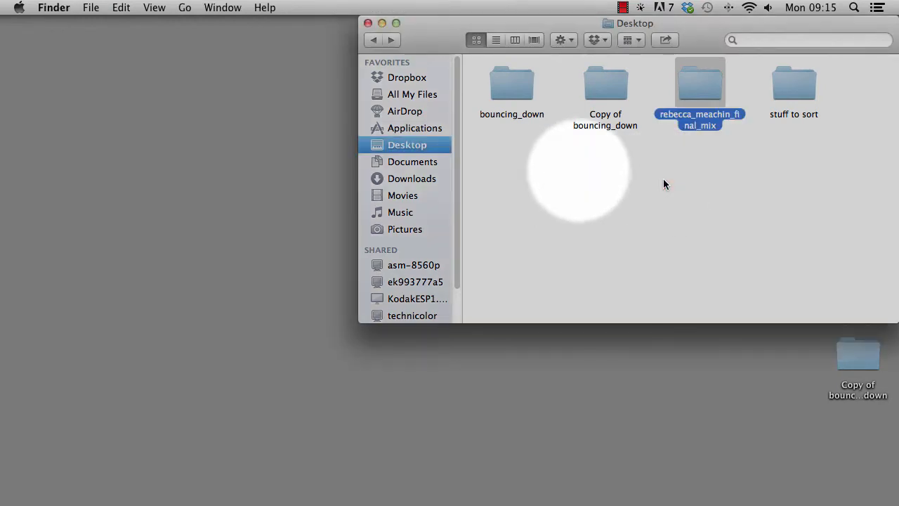
- Open the Copy of bouncing_down.ptx session from its folder on the Desktop in Finder
{"action": "left_click", "coordinate": [663, 179]}
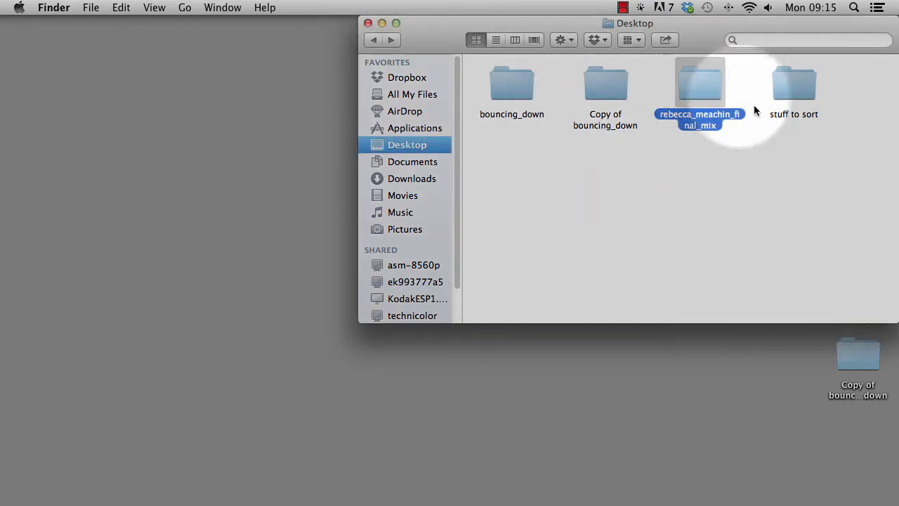
{"action": "left_click_drag", "start_coordinate": [706, 82], "coordinate": [719, 236]}
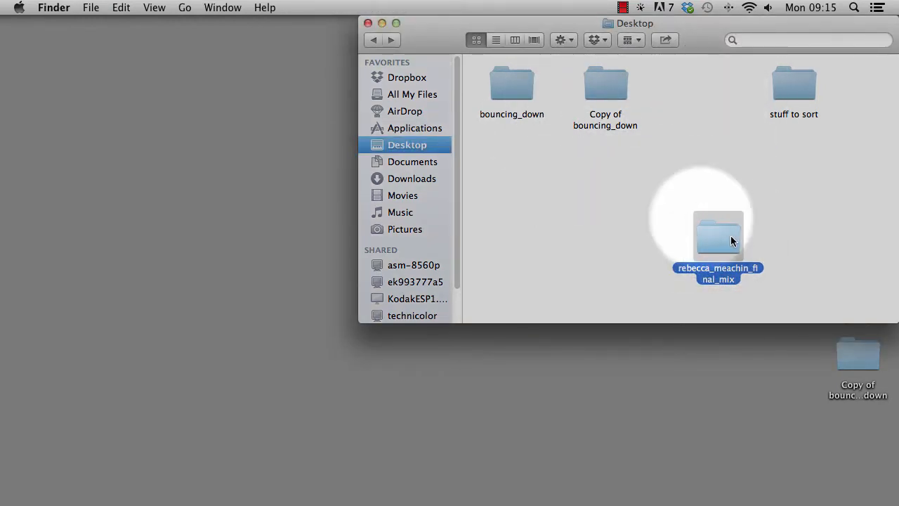
{"action": "left_click", "coordinate": [607, 90]}
{"action": "double_click", "coordinate": [607, 90]}
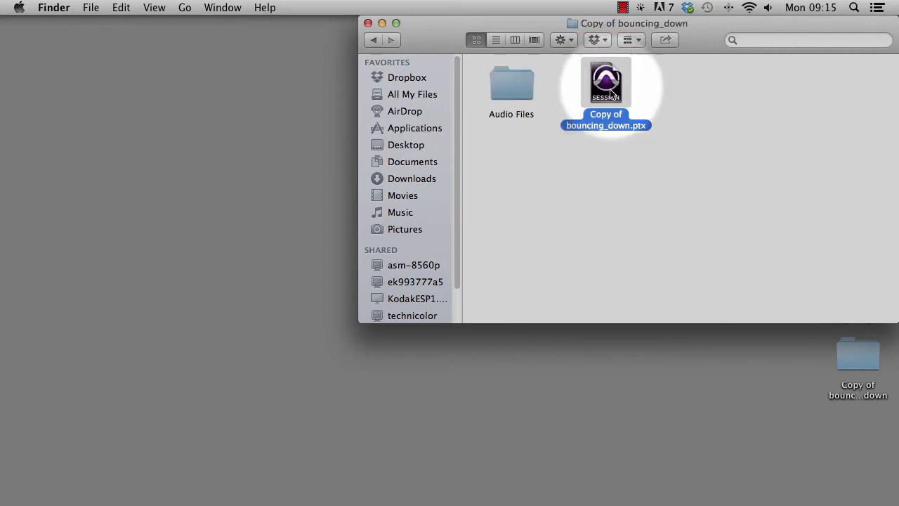
{"action": "double_click", "coordinate": [605, 79]}
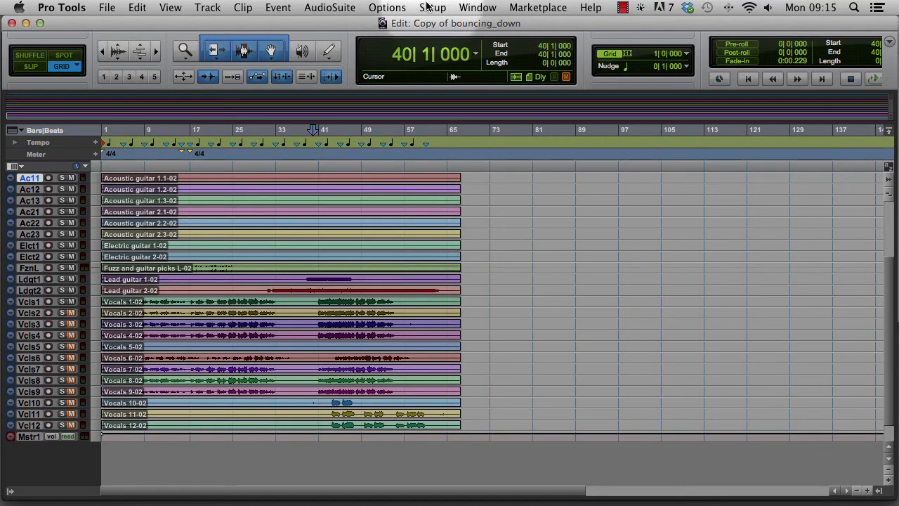
- Check the copied session's sample rate and format in Session Setup, and close the window
{"action": "left_click", "coordinate": [430, 7]}
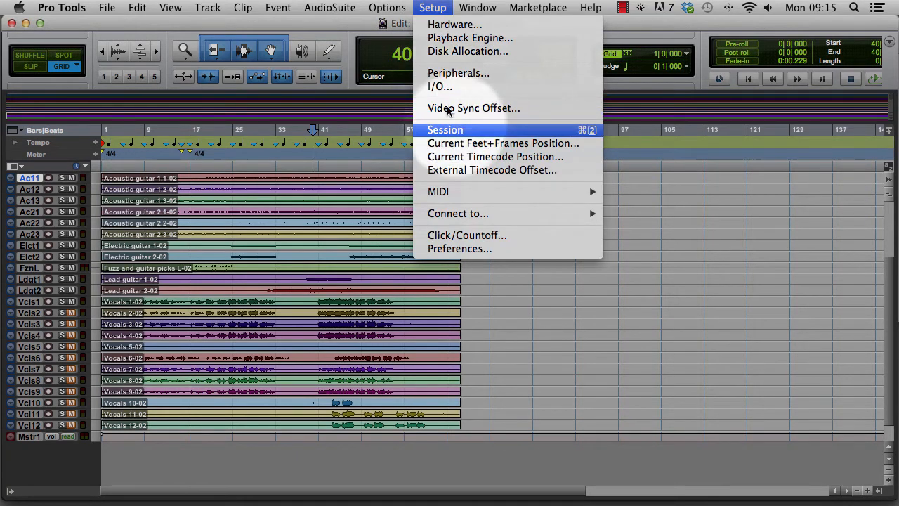
{"action": "left_click", "coordinate": [463, 130]}
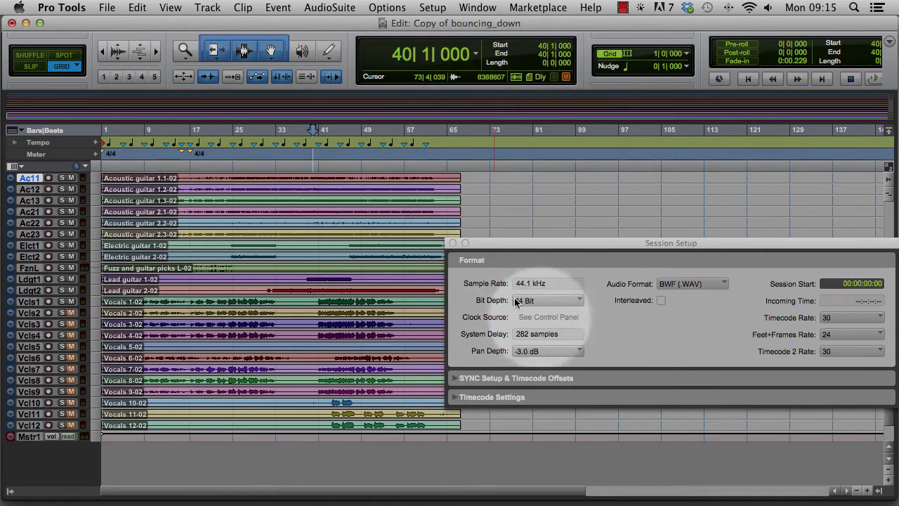
{"action": "left_click", "coordinate": [452, 243]}
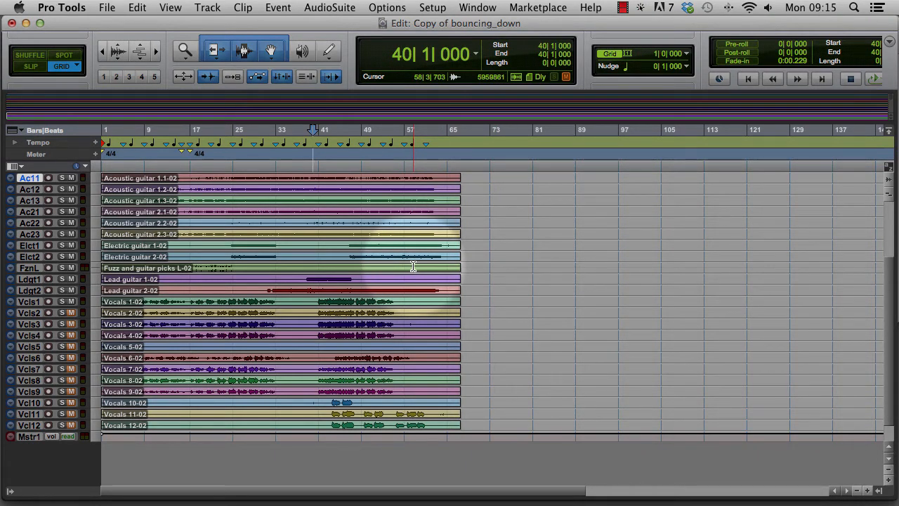
- Show the Mix window and insert a multichannel POW-r Dither (stereo) plug-in in the master track's first insert slot
{"action": "key", "text": "super"}
{"action": "key", "text": "super+equal"}
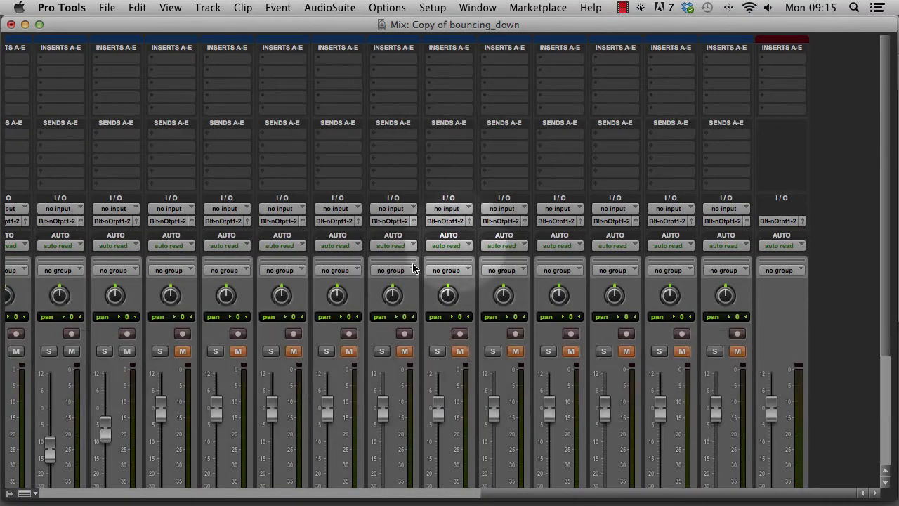
{"action": "scroll", "coordinate": [781, 113], "scroll_direction": "down", "scroll_amount": 3}
{"action": "scroll", "coordinate": [781, 111], "scroll_direction": "up", "scroll_amount": 3}
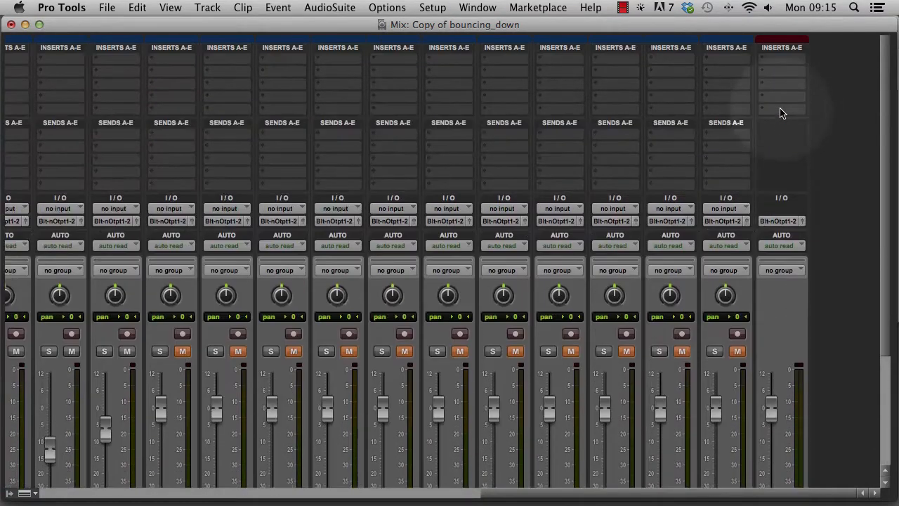
{"action": "left_click", "coordinate": [767, 61]}
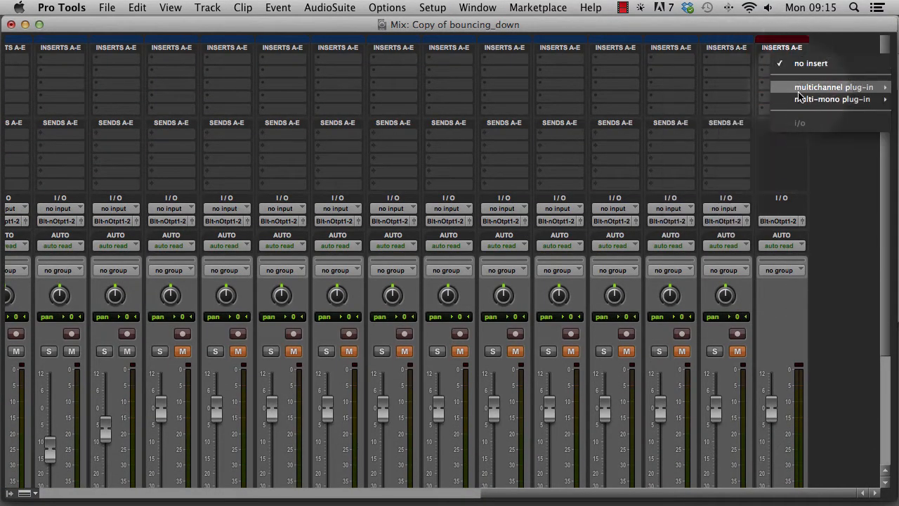
{"action": "mouse_move", "coordinate": [801, 87]}
{"action": "mouse_move", "coordinate": [740, 95]}
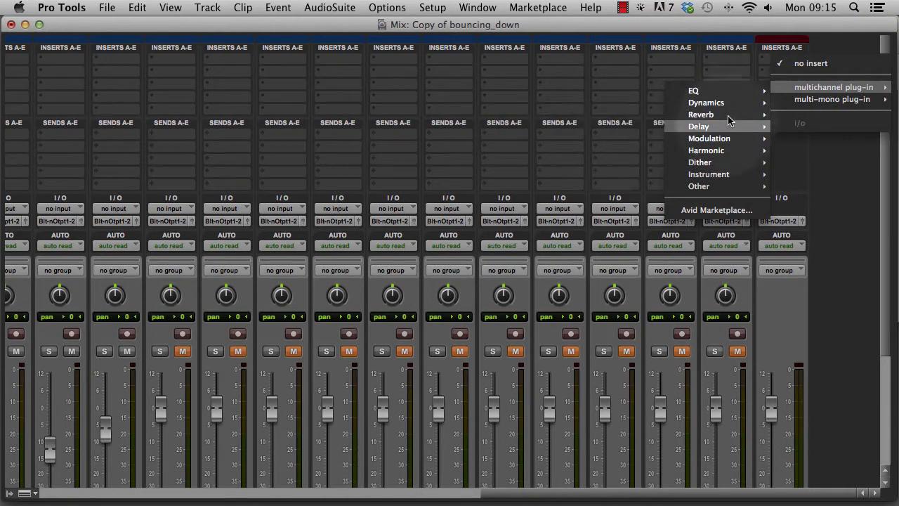
{"action": "mouse_move", "coordinate": [695, 166]}
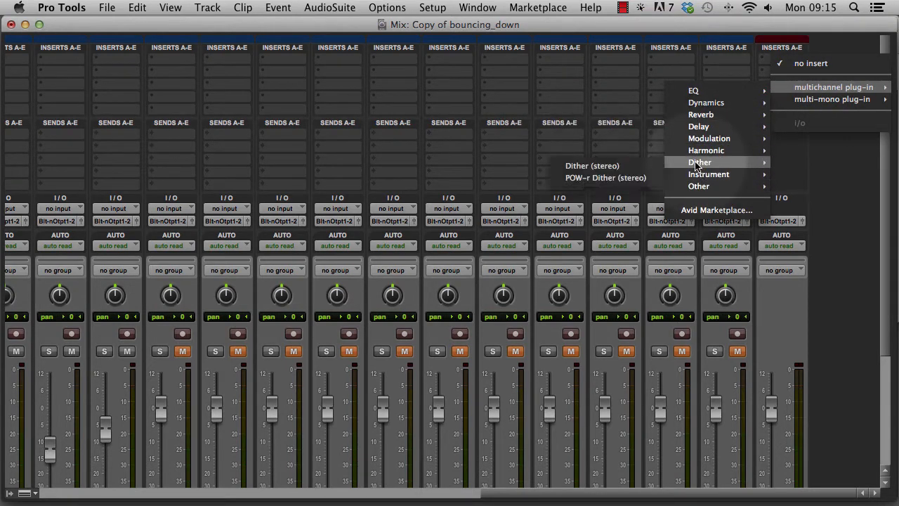
{"action": "left_click", "coordinate": [589, 178]}
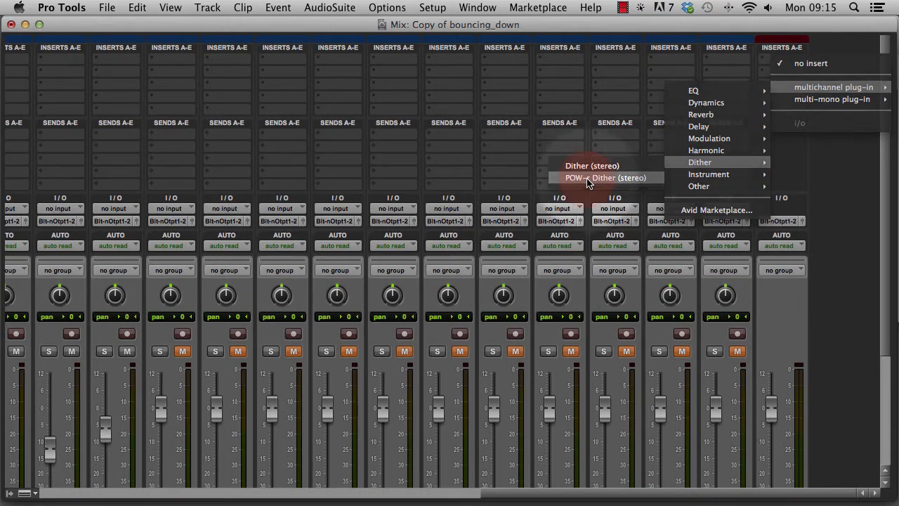
- Set the POW-r Dither to 16 bit with Noise Shaping Type 3, and close the plug-in window
{"action": "left_click", "coordinate": [388, 85]}
{"action": "left_click_drag", "start_coordinate": [388, 85], "coordinate": [406, 110]}
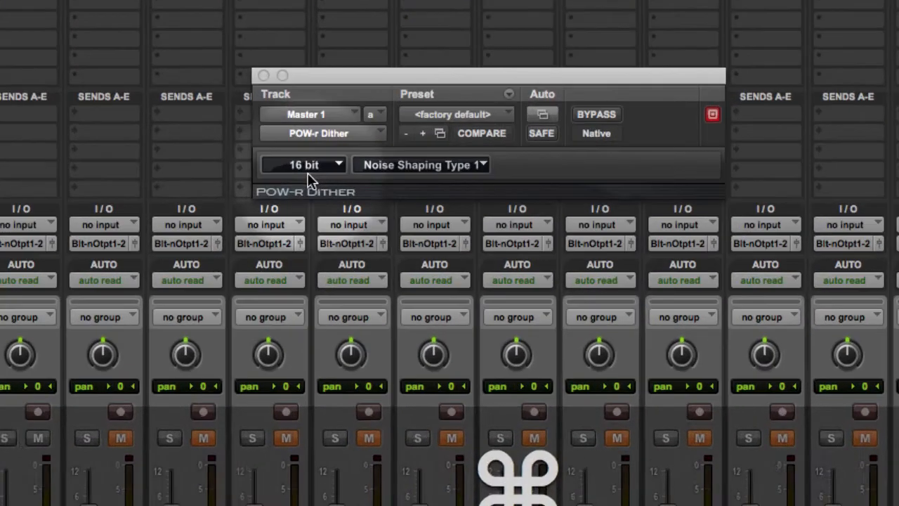
{"action": "left_click", "coordinate": [320, 167]}
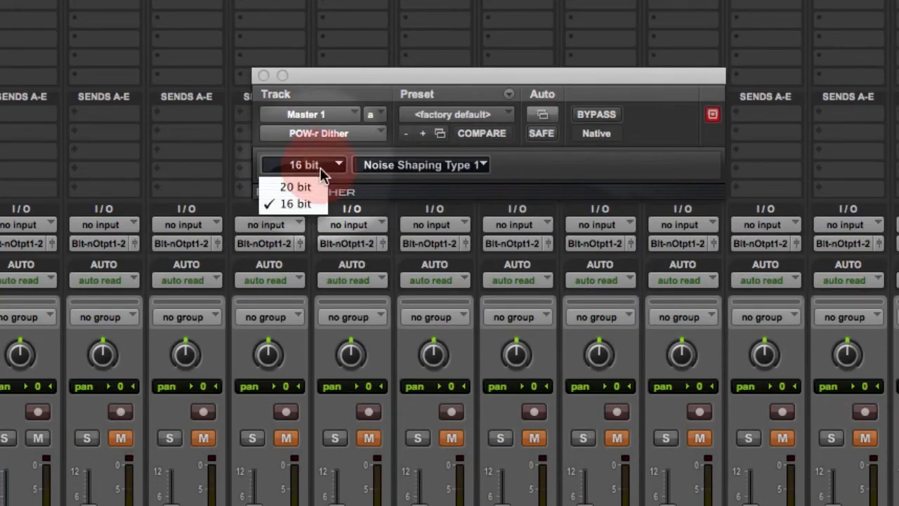
{"action": "left_click", "coordinate": [303, 203]}
{"action": "left_click", "coordinate": [457, 168]}
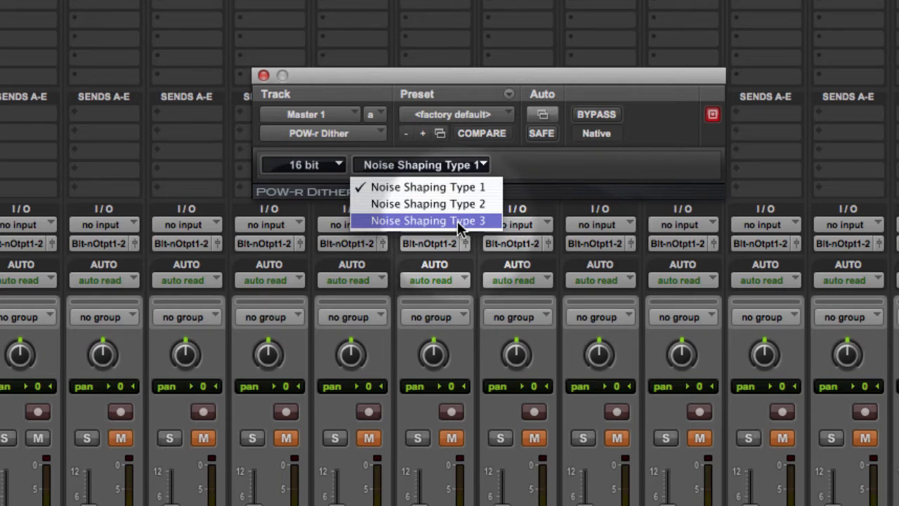
{"action": "left_click", "coordinate": [419, 219]}
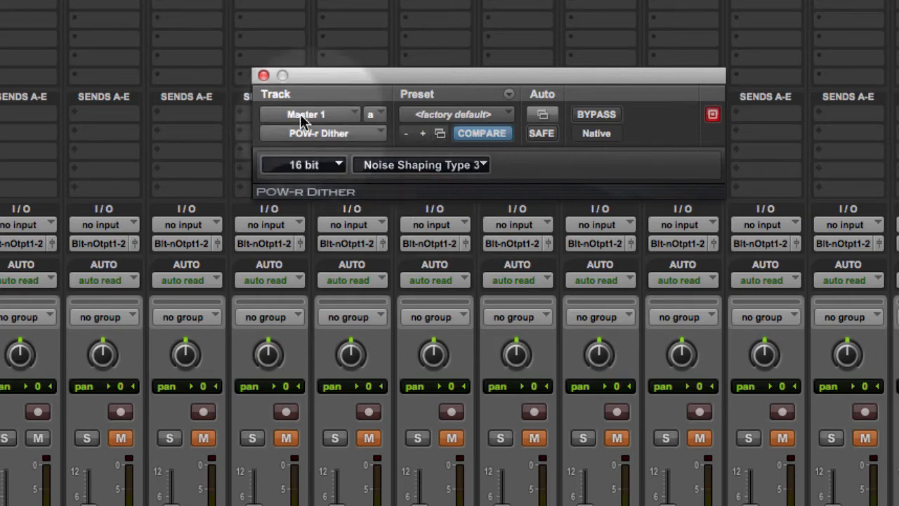
{"action": "left_click", "coordinate": [263, 75]}
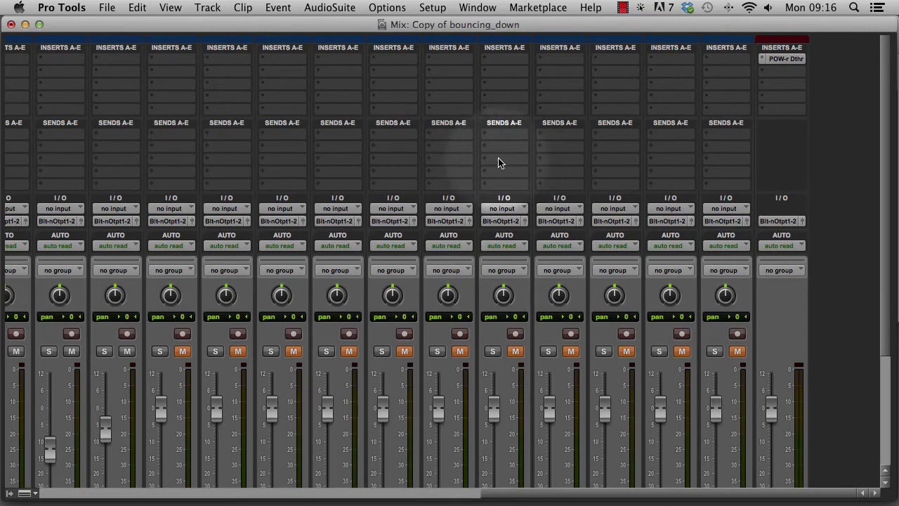
- Return to the Edit window and select the timeline across all tracks from bar 1 to bar 66
{"action": "key", "text": "super+equal"}
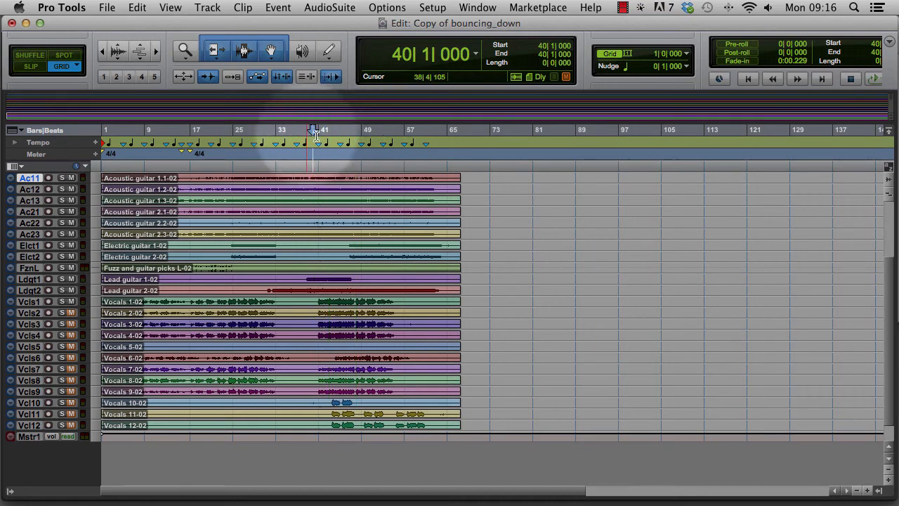
{"action": "left_click_drag", "start_coordinate": [297, 132], "coordinate": [453, 134]}
{"action": "left_click", "coordinate": [237, 133], "text": "shift"}
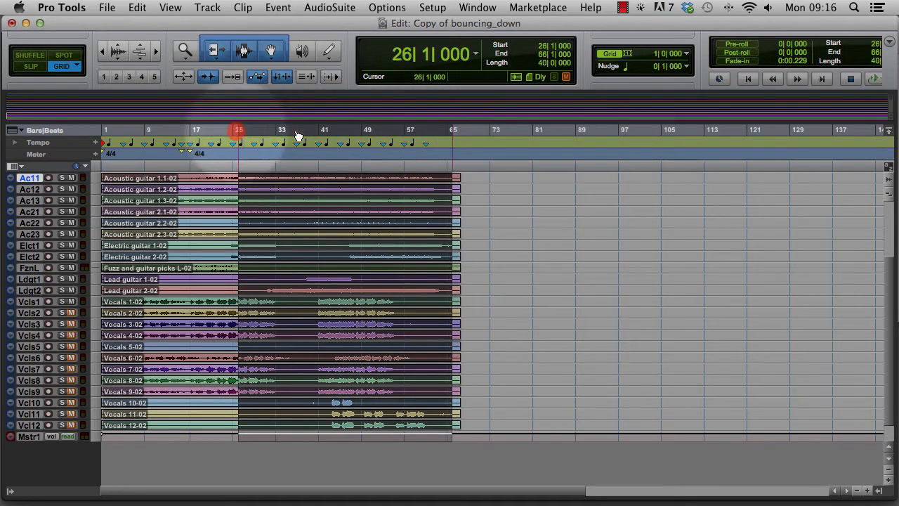
{"action": "left_click", "coordinate": [98, 133], "text": "shift"}
{"action": "key", "text": "n"}
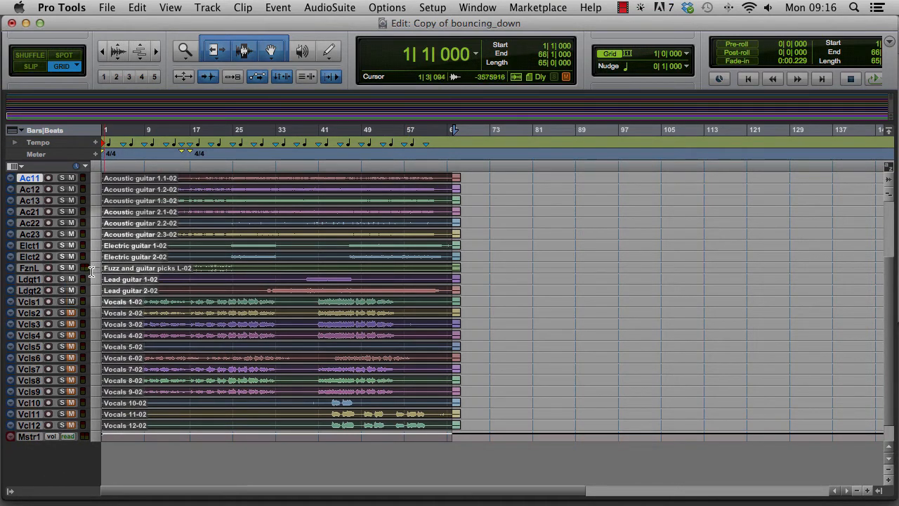
{"action": "left_click", "coordinate": [71, 312]}
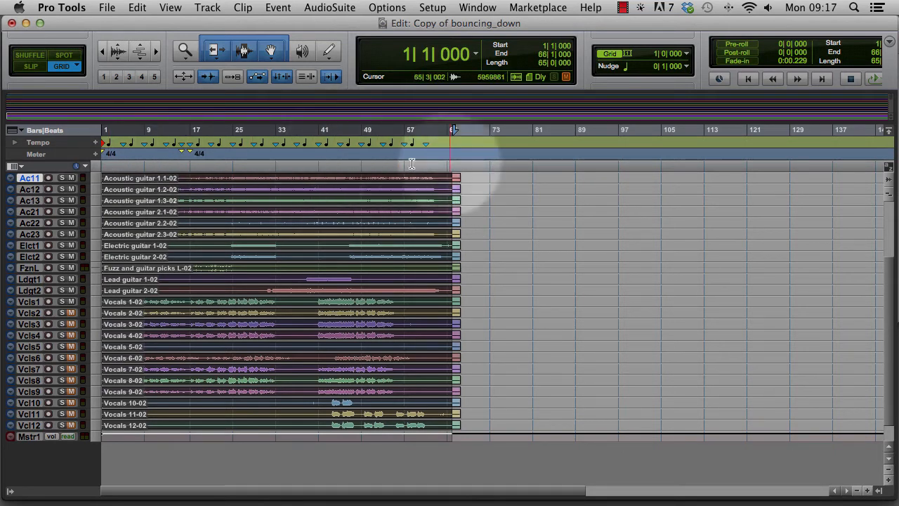
- Select bars 47 to 49 across all tracks and bring up the bounce-to-disk settings for that range
{"action": "left_click_drag", "start_coordinate": [352, 166], "coordinate": [361, 166]}
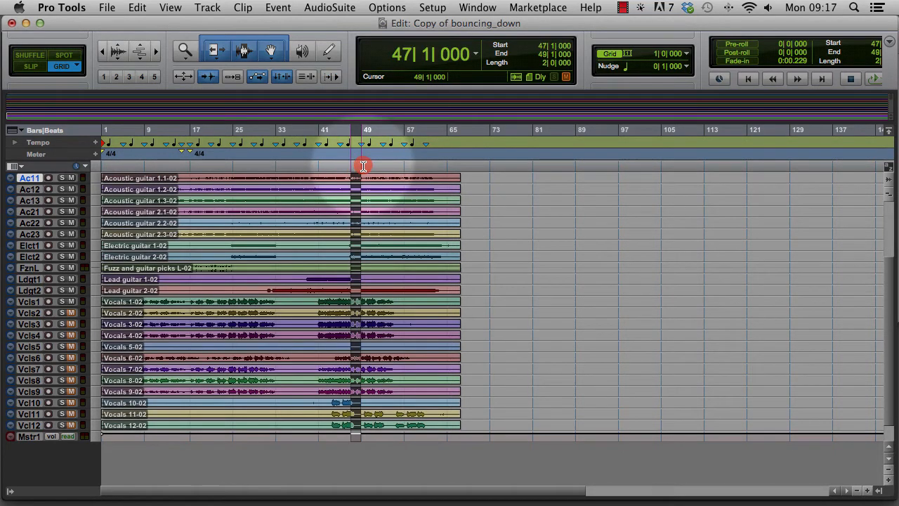
{"action": "key", "text": "shift+slash"}
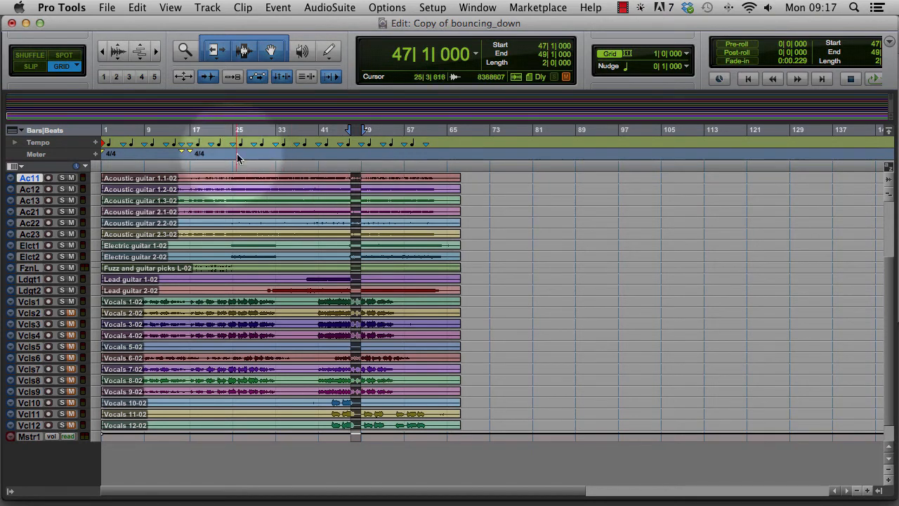
{"action": "left_click", "coordinate": [107, 7]}
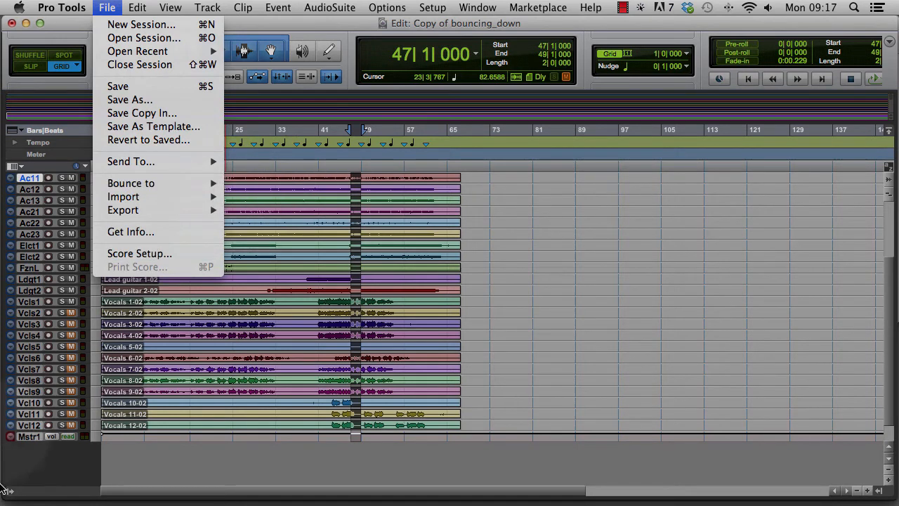
{"action": "mouse_move", "coordinate": [197, 184]}
{"action": "left_click", "coordinate": [264, 184]}
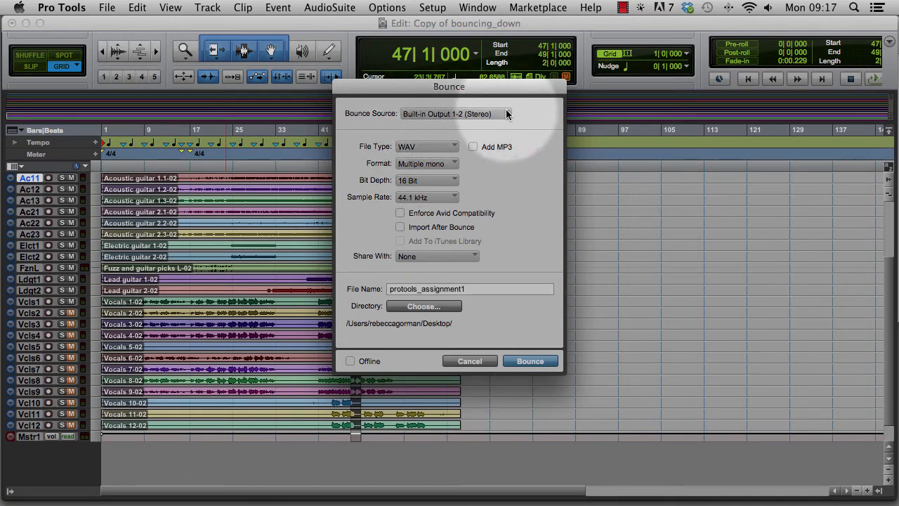
- Set the bounce source to Built-in Output 1-2 (Stereo) and the bounce format to Interleaved
{"action": "left_click", "coordinate": [478, 115]}
{"action": "mouse_move", "coordinate": [534, 118]}
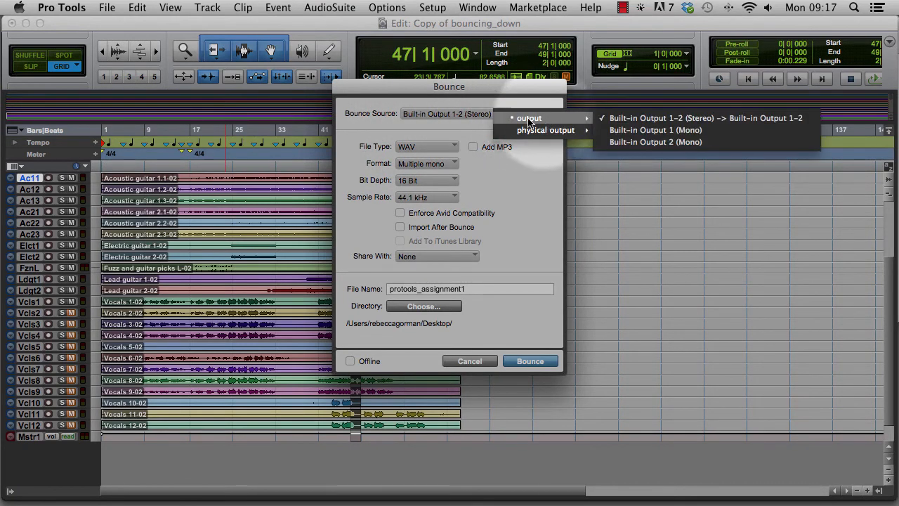
{"action": "left_click", "coordinate": [665, 120]}
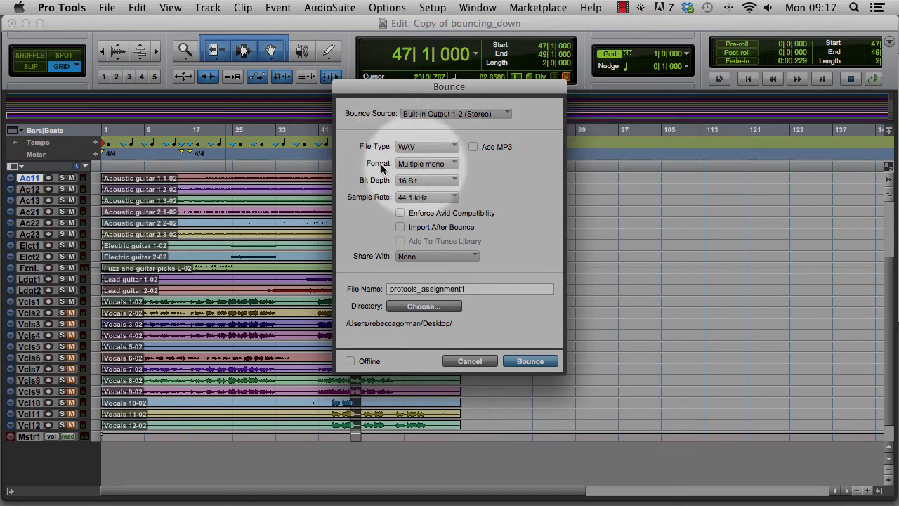
{"action": "left_click", "coordinate": [449, 163]}
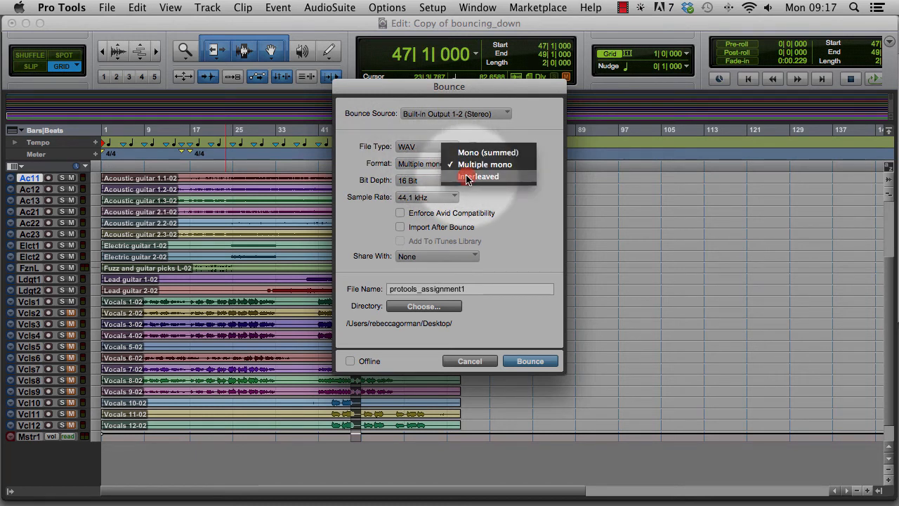
{"action": "left_click", "coordinate": [467, 178]}
{"action": "left_click", "coordinate": [429, 165]}
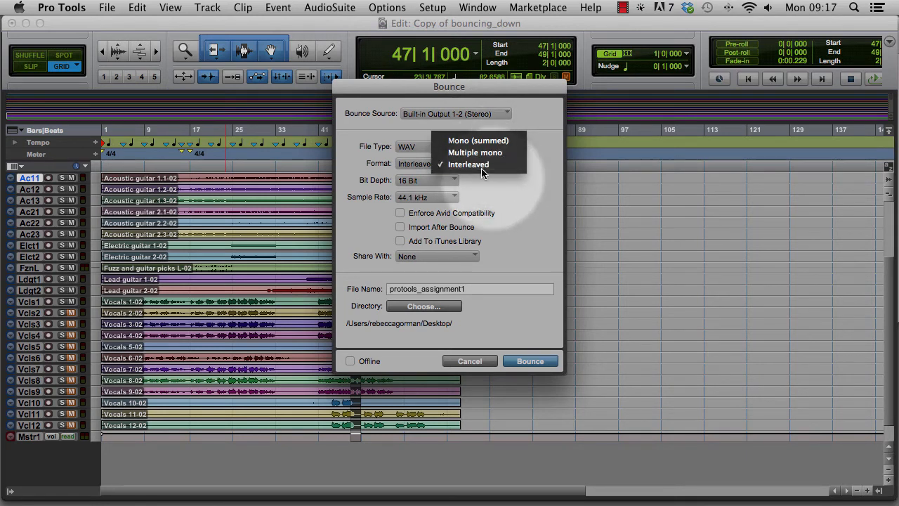
{"action": "left_click", "coordinate": [495, 165]}
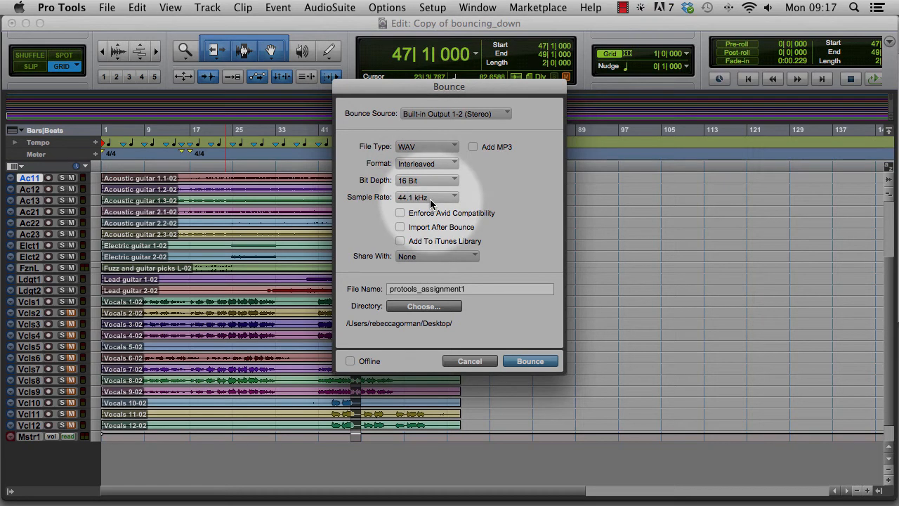
- Name the bounce file with the student's first and last name followed by _wav_mix, and bounce it to the Desktop
{"action": "left_click_drag", "start_coordinate": [469, 288], "coordinate": [365, 288]}
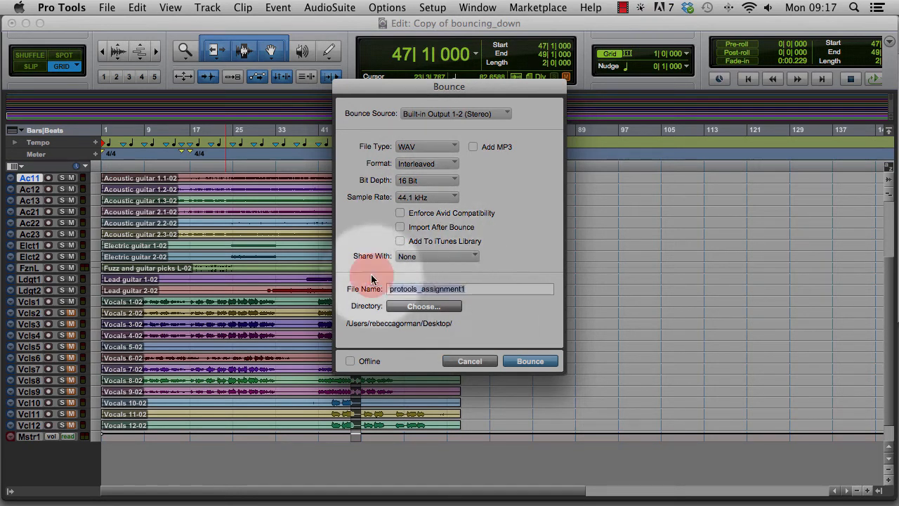
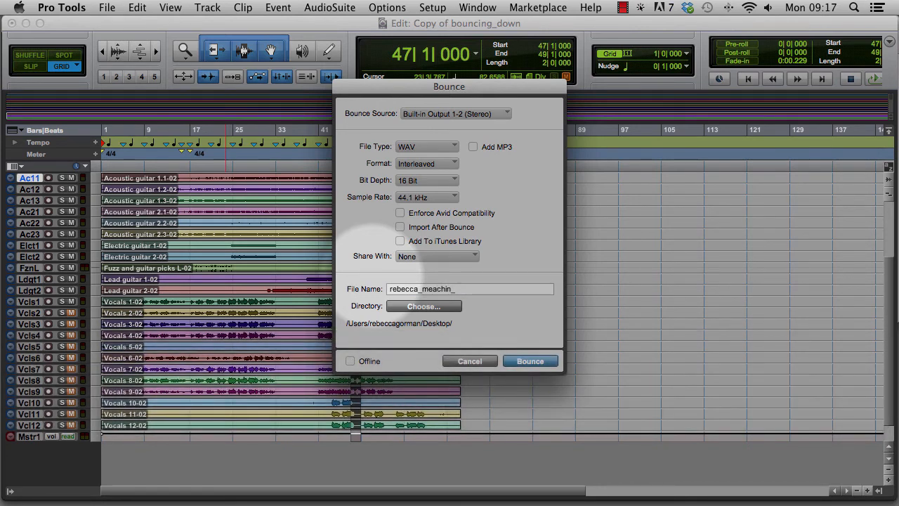
{"action": "type", "text": "wav"}
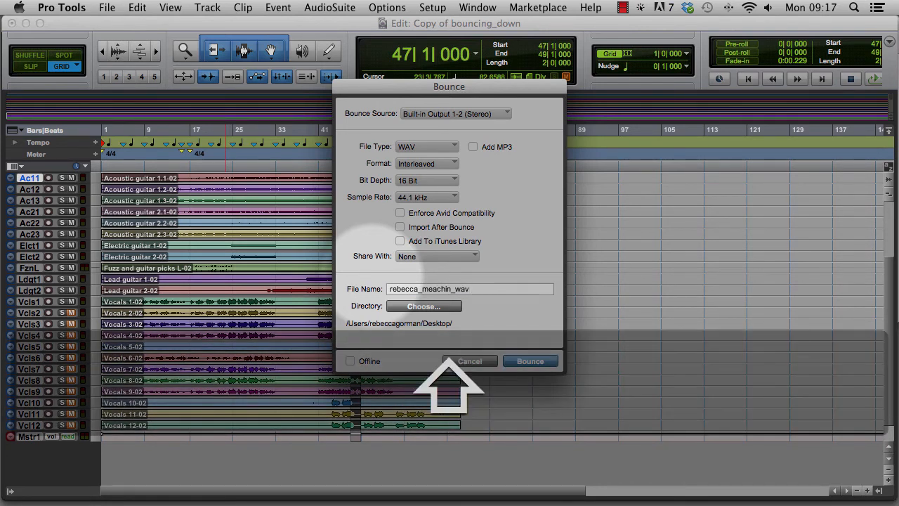
{"action": "type", "text": "_mix"}
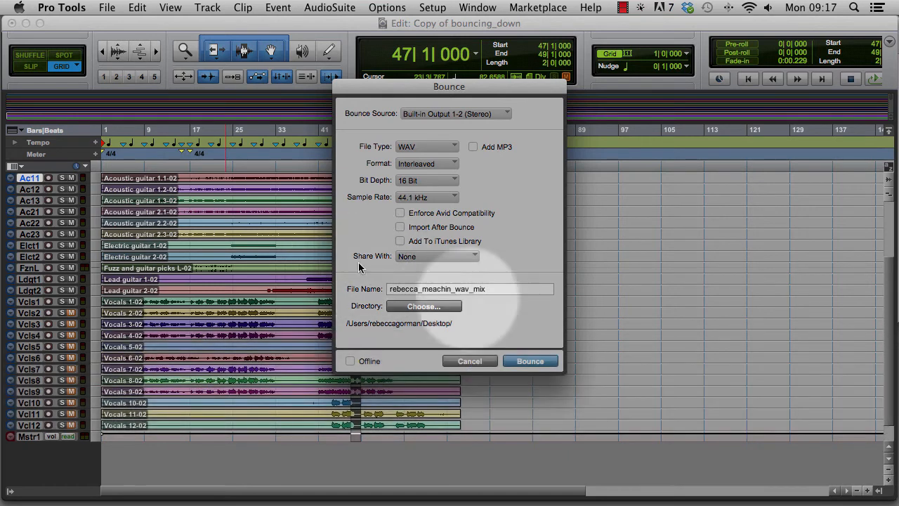
{"action": "left_click", "coordinate": [523, 361]}
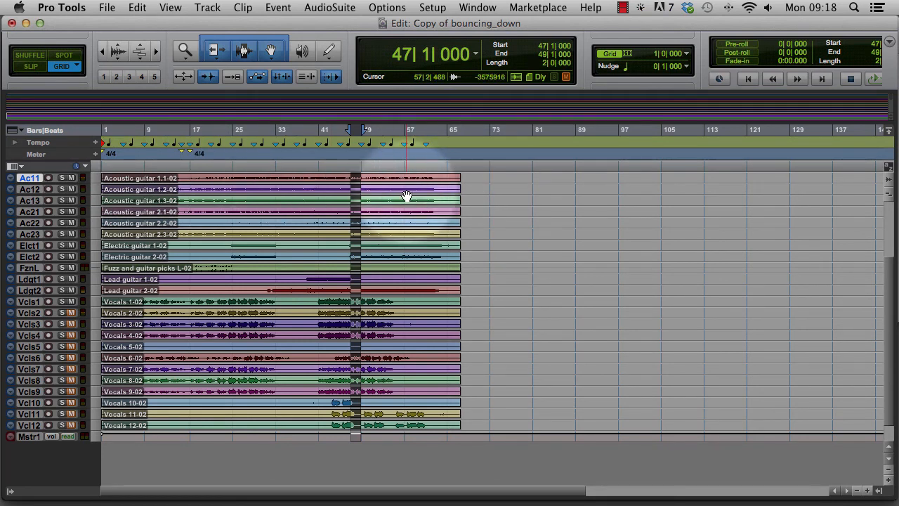
- Switch to Finder, go back to the Desktop folder, and place the bounced WAV file beside the final_mix folder
{"action": "key", "text": "super+Tab"}
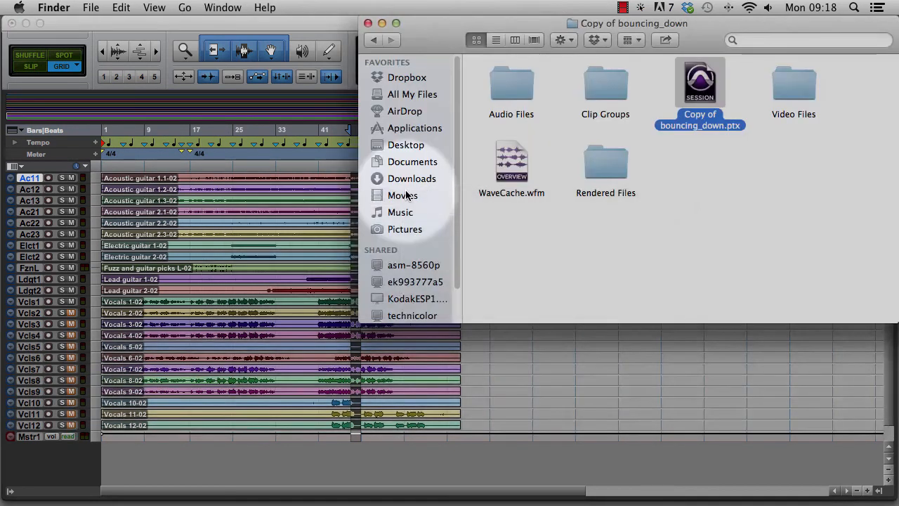
{"action": "left_click", "coordinate": [373, 40]}
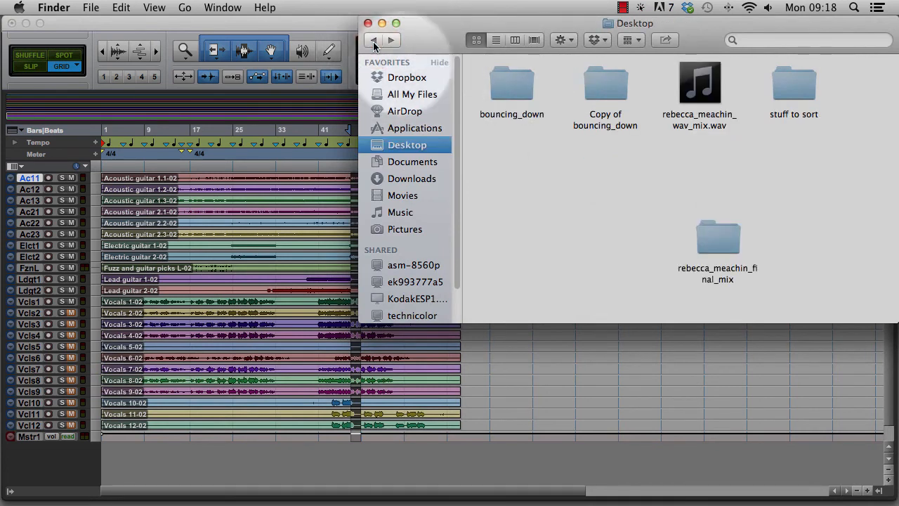
{"action": "left_click_drag", "start_coordinate": [687, 22], "coordinate": [583, 26]}
{"action": "left_click_drag", "start_coordinate": [596, 85], "coordinate": [507, 238]}
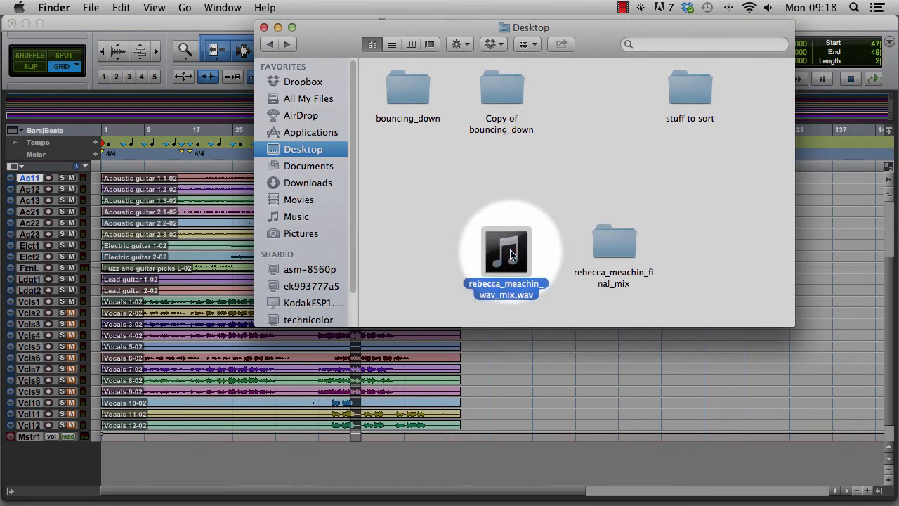
{"action": "left_click", "coordinate": [453, 228]}
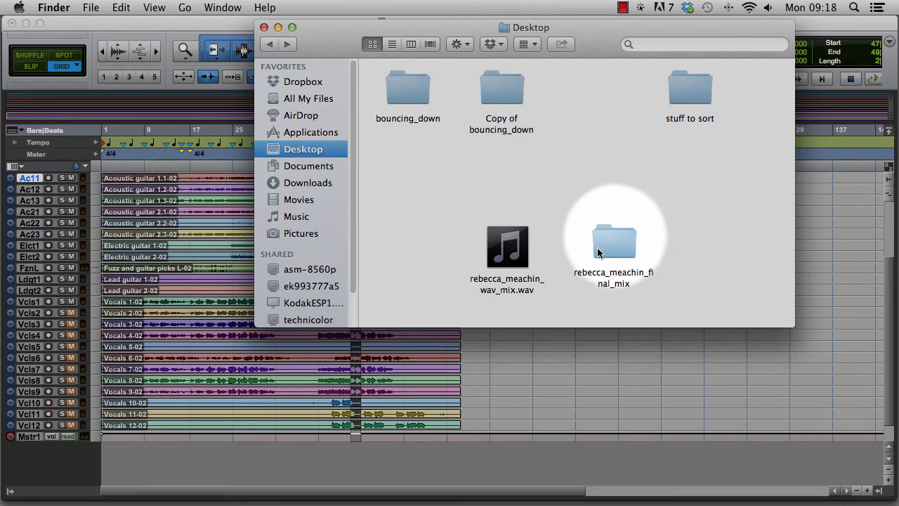
{"action": "mouse_move", "coordinate": [518, 261]}
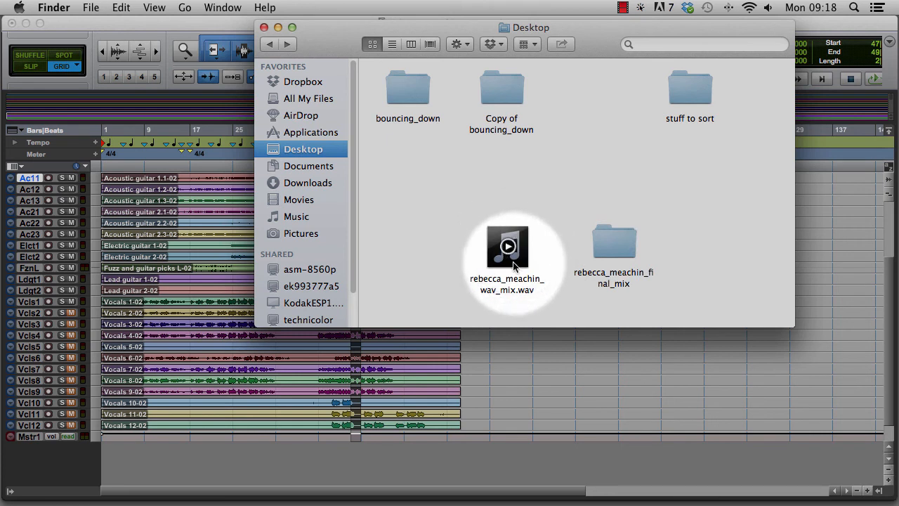